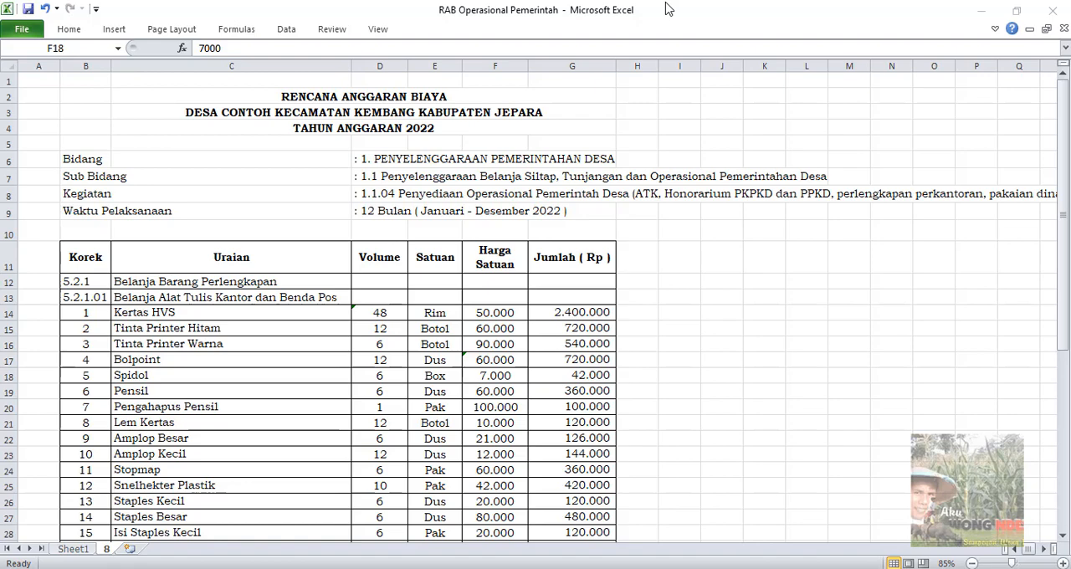
Review the budget sheet's Kegiatan and Waktu Pelaksanaan header details, then the full expense table down to the JUMLAH row and signature block
left_click(376, 192)
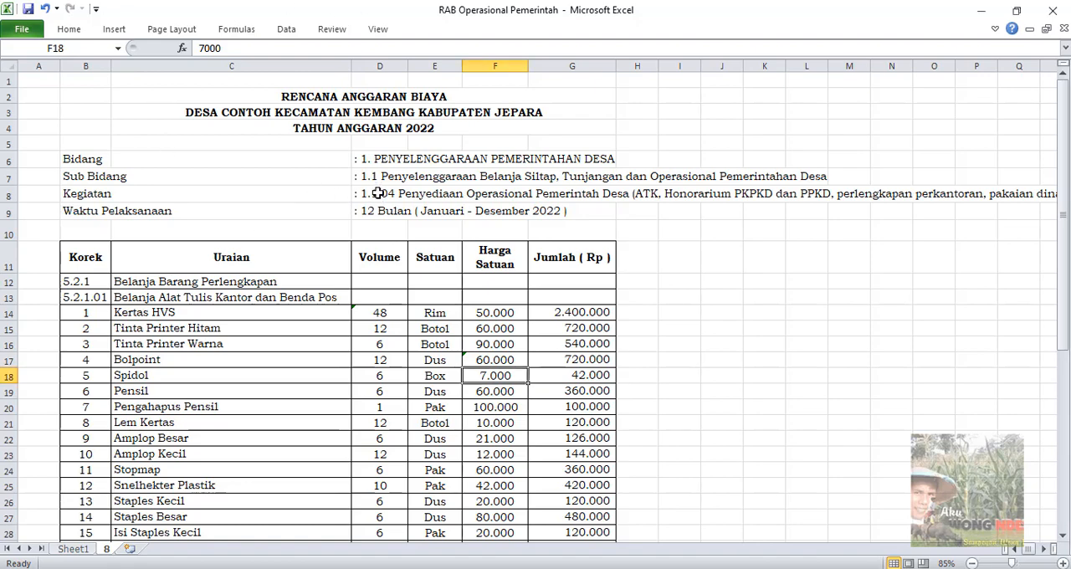
left_click(378, 193)
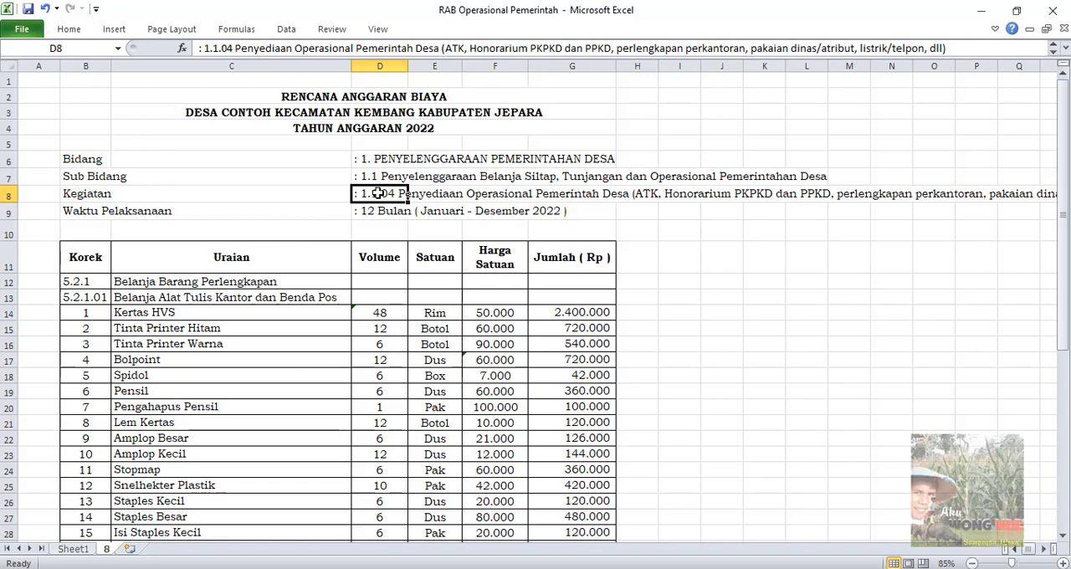
left_click(627, 228)
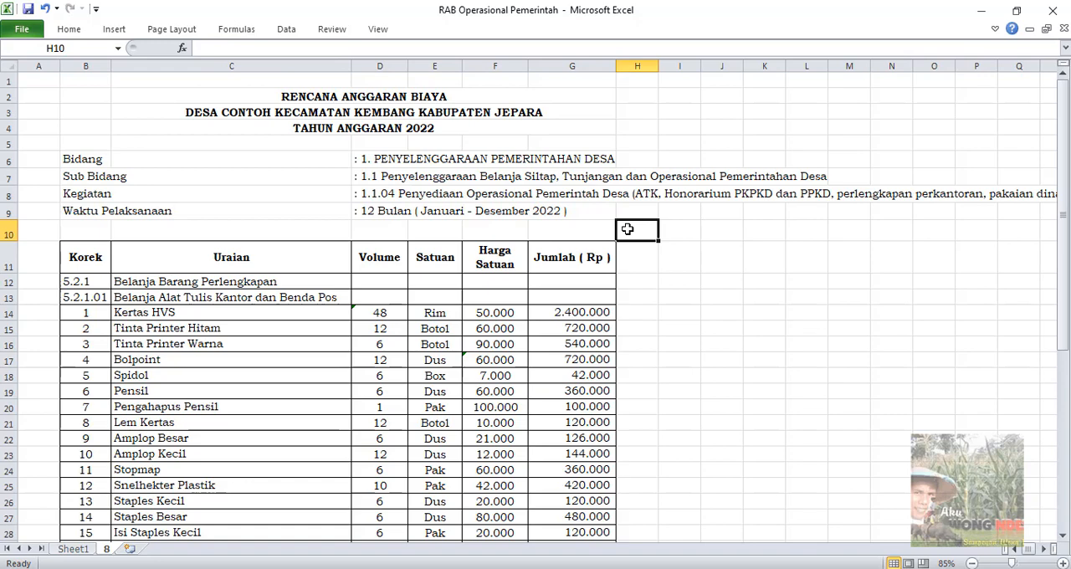
left_click(325, 298)
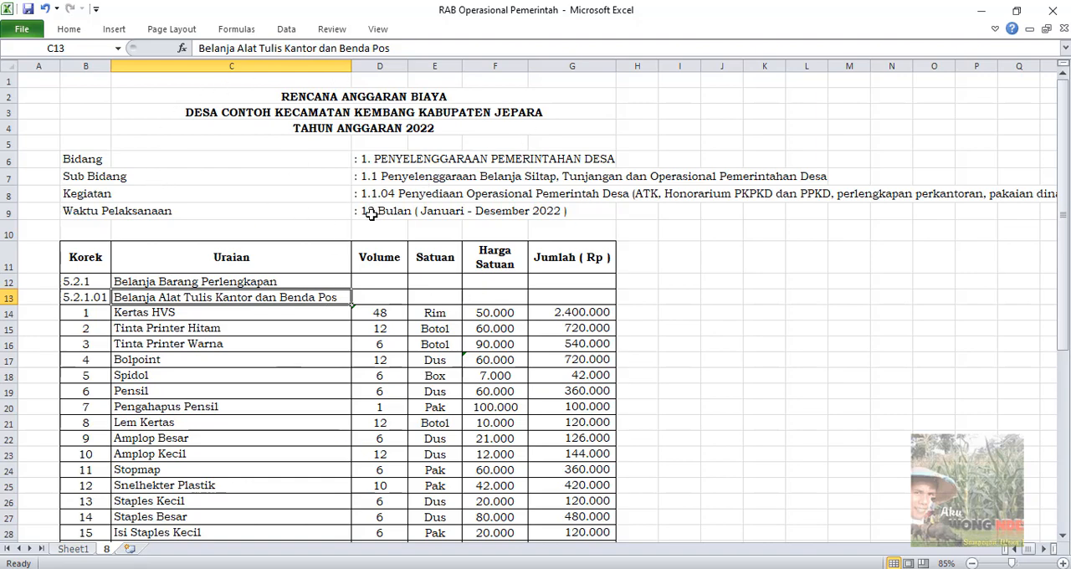
scroll(371, 214, "down", 8)
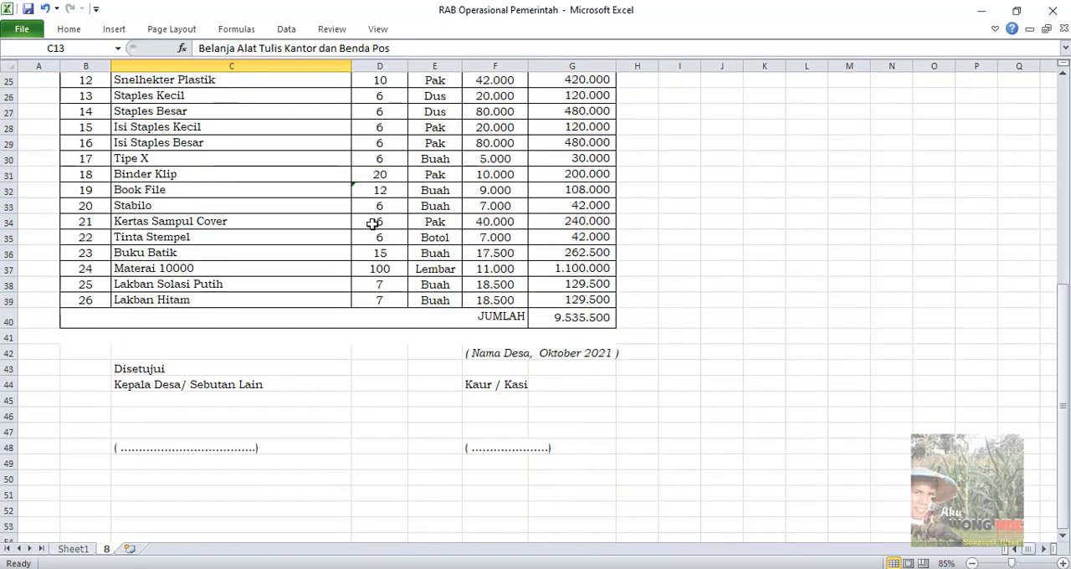
scroll(372, 224, "up", 5)
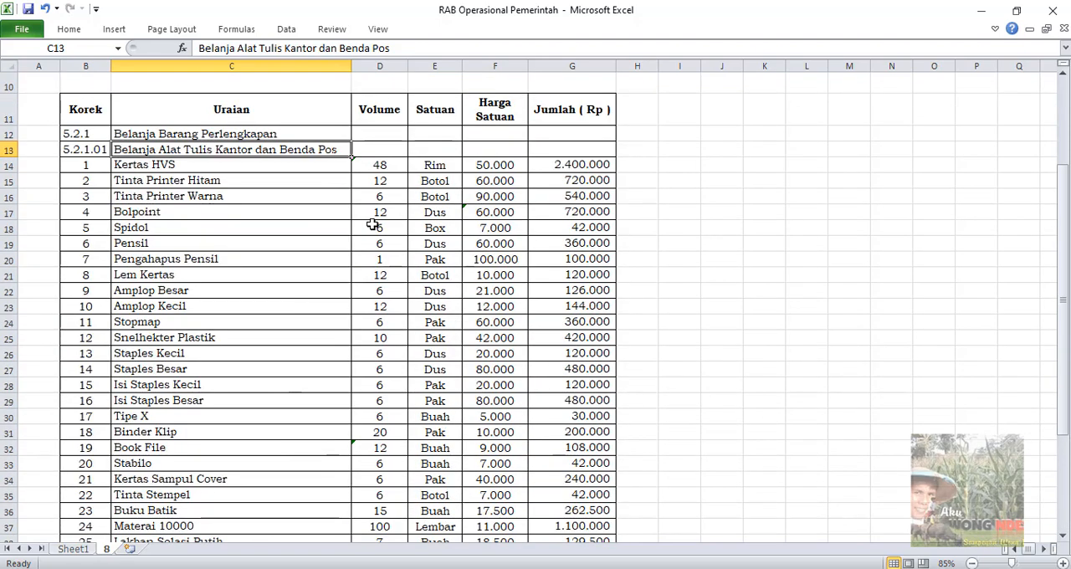
scroll(372, 224, "up", 3)
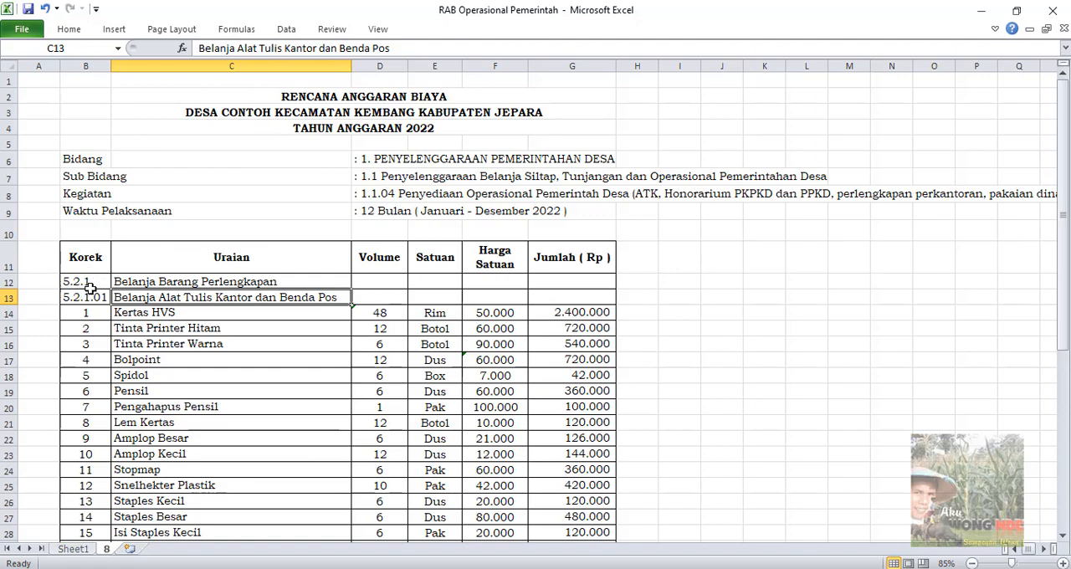
Examine the account headings Belanja Barang Perlengkapan (5.2.1) and Belanja Alat Tulis Kantor dan Benda Pos (5.2.1.01) above the item list
left_click(236, 283)
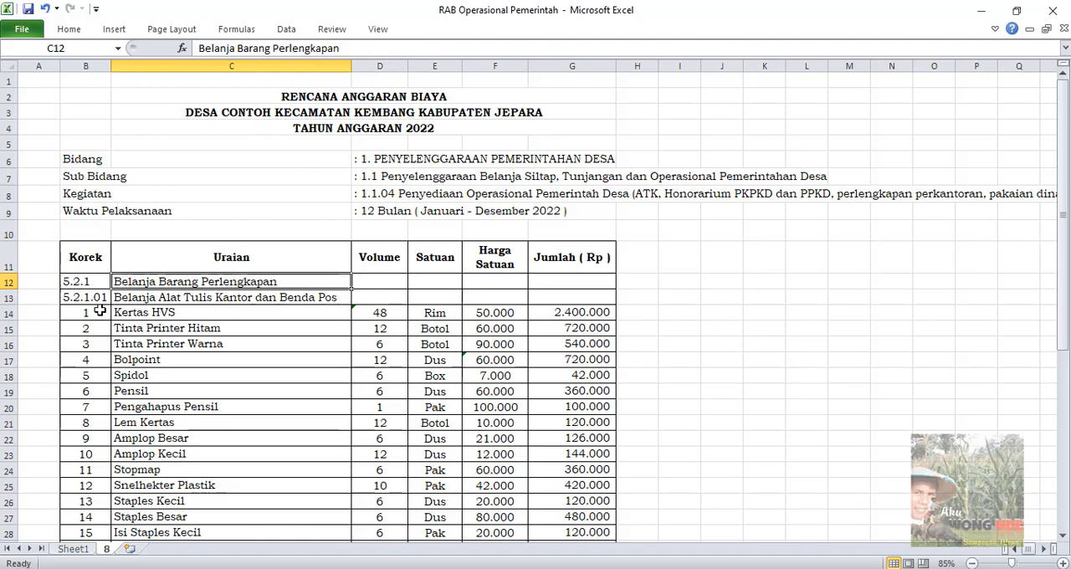
left_click(147, 294)
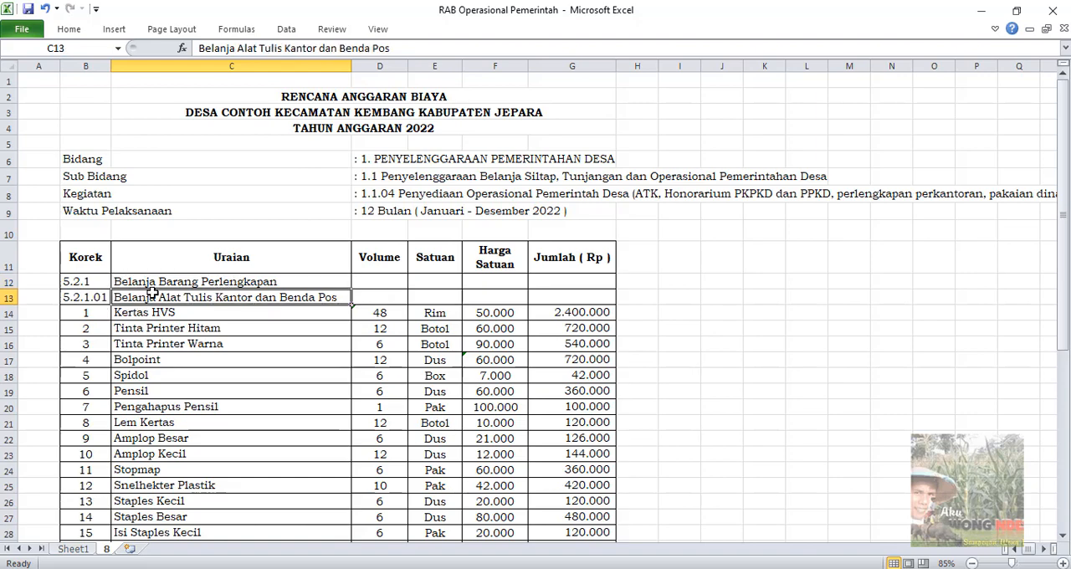
left_click(300, 316)
scroll(300, 316, "up", 2, "ctrl")
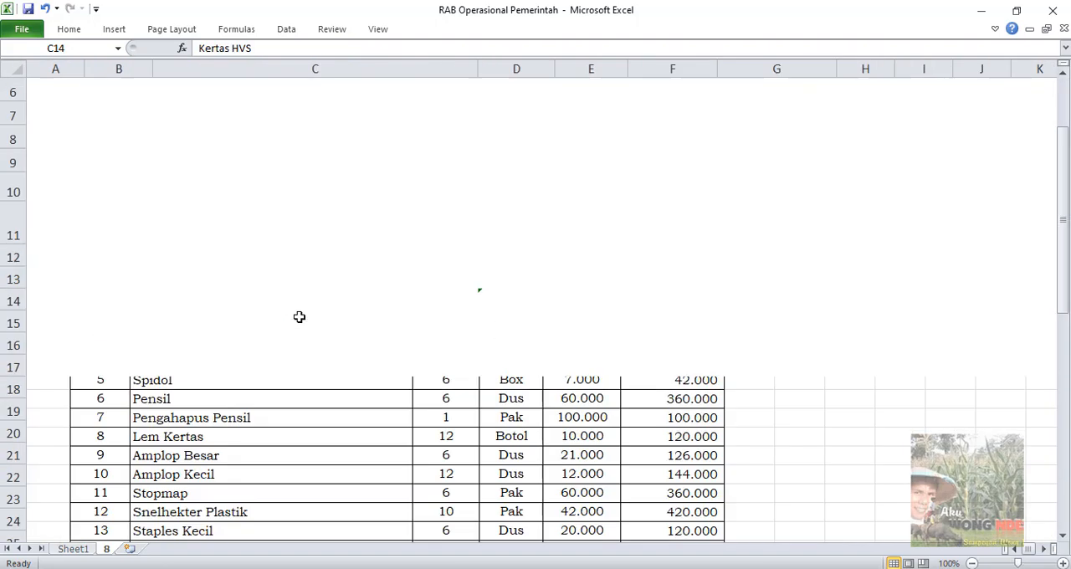
left_click(302, 275)
scroll(197, 293, "up", 1, "ctrl")
scroll(190, 293, "down", 2)
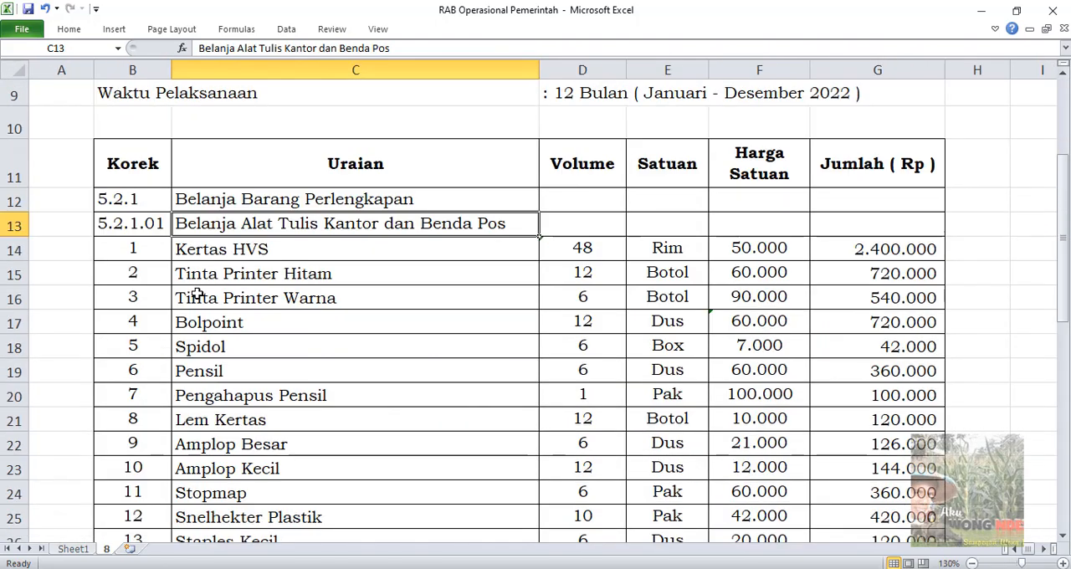
Inspect the Kertas HVS row's volume formula, unit and unit price without changing them
left_click(149, 251)
left_click(240, 245)
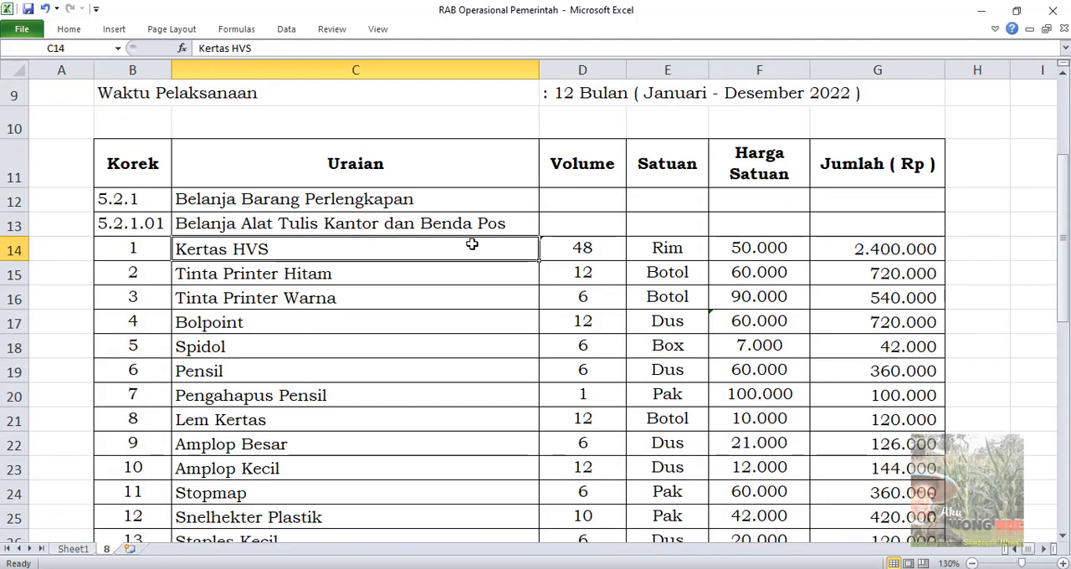
left_click(611, 248)
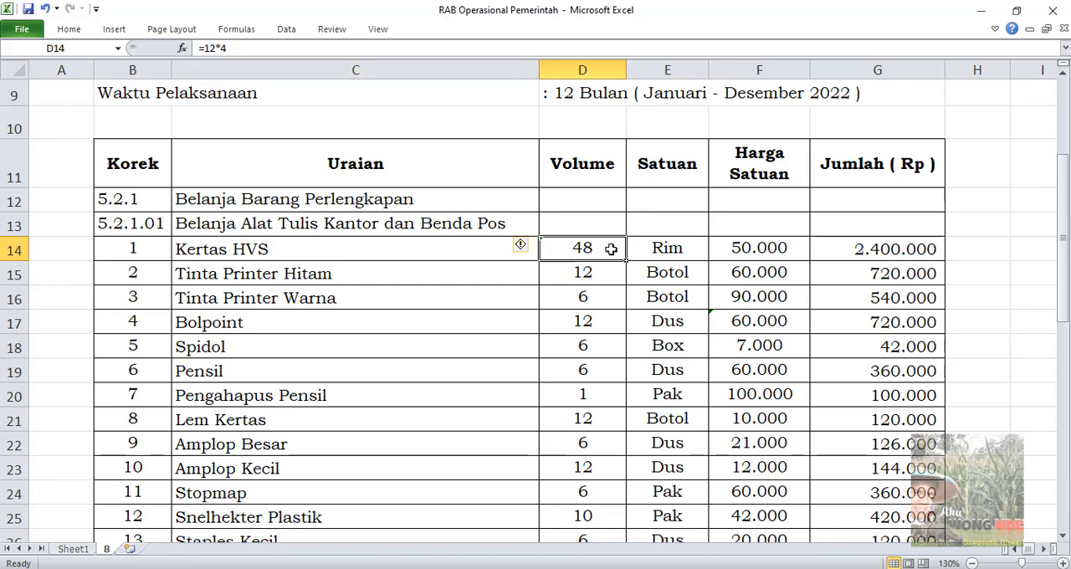
left_click(683, 248)
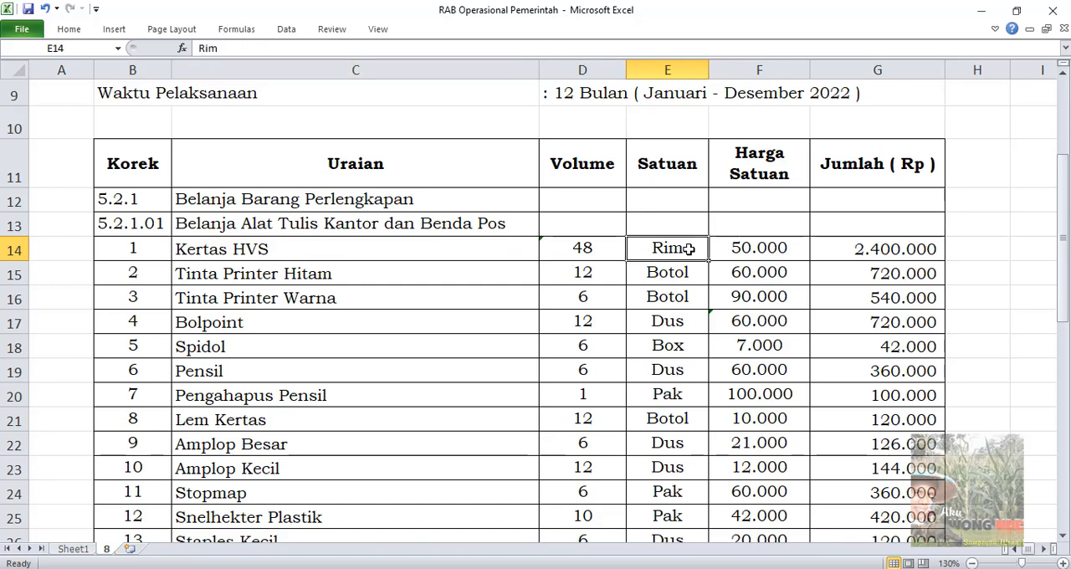
left_click(774, 247)
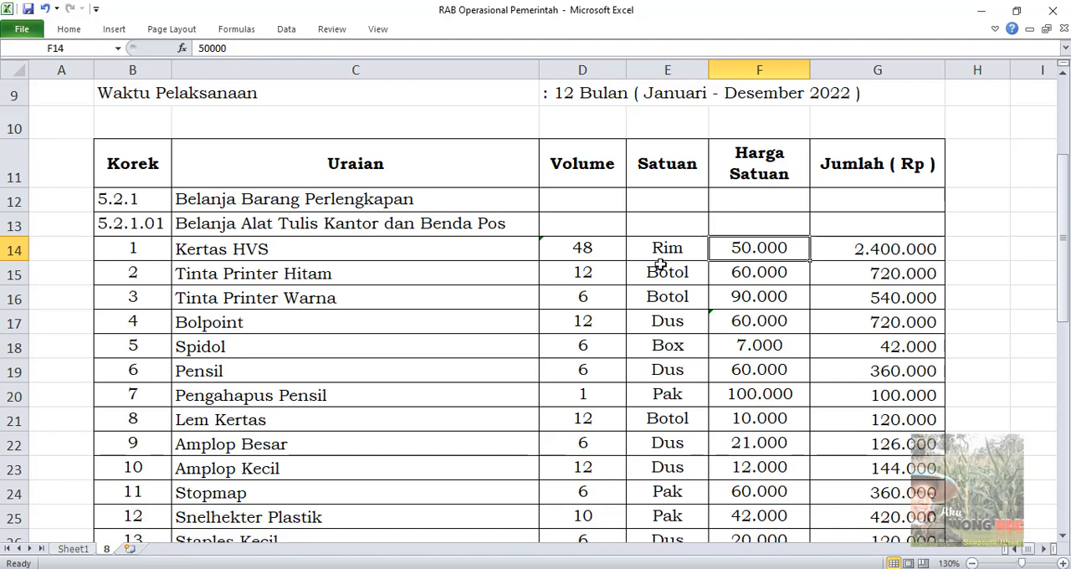
double_click(593, 252)
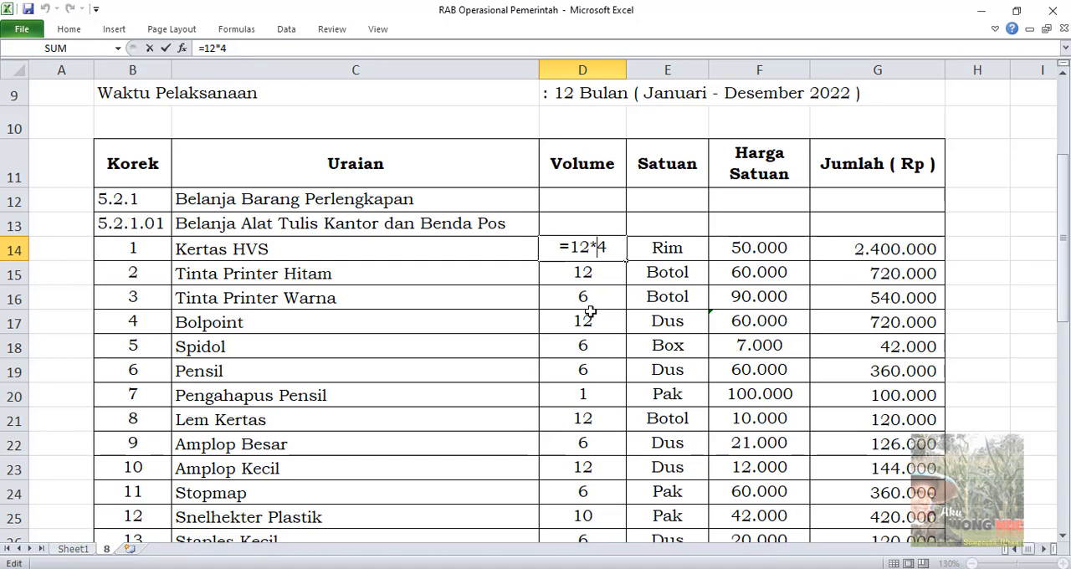
key("Escape")
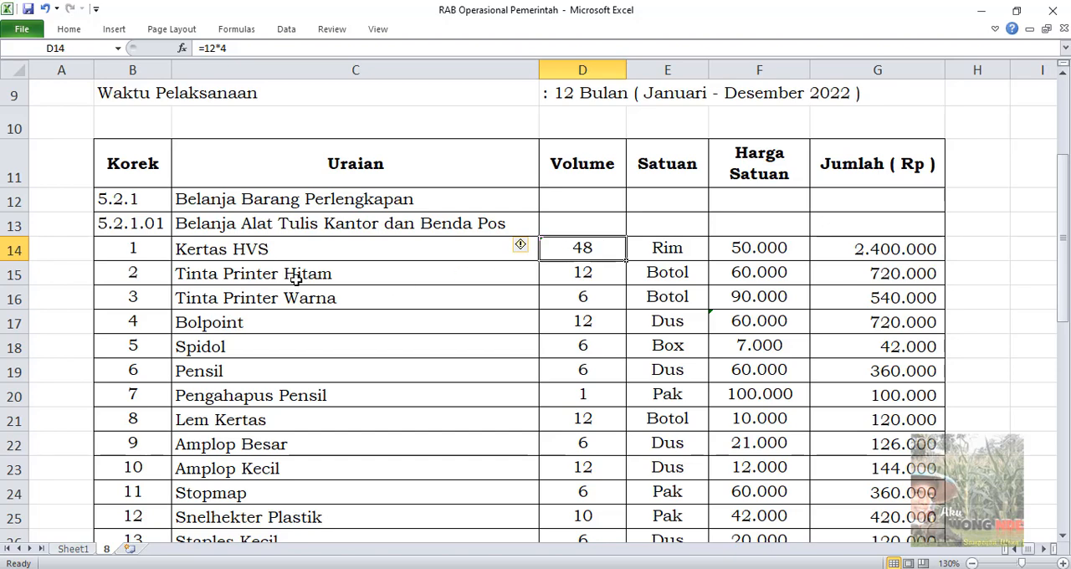
Check the volume and unit price of the Tinta Printer Hitam and Bolpoint rows, including the formula behind Bolpoint's price
left_click(592, 275)
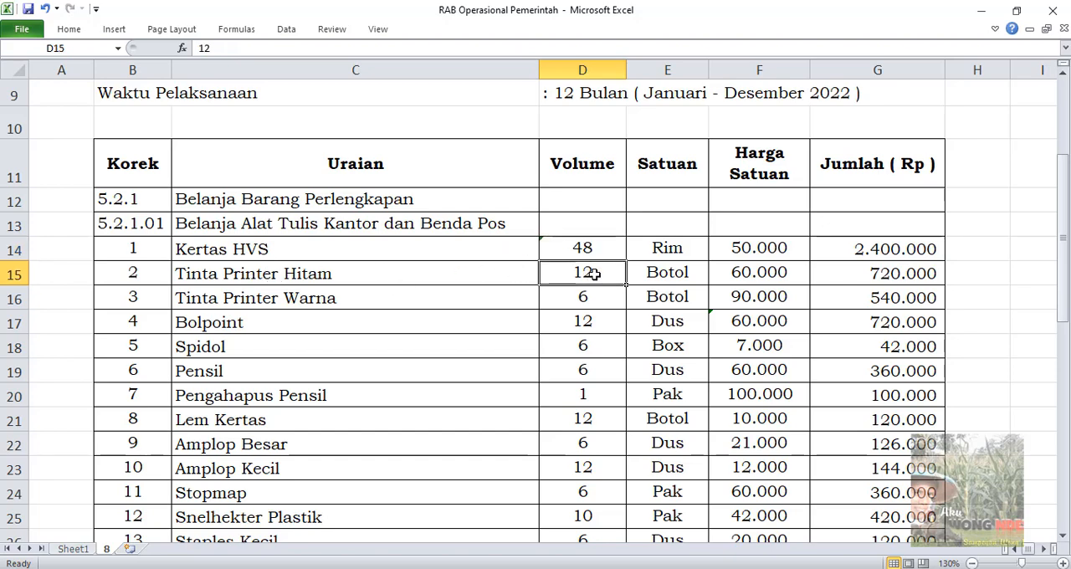
left_click(695, 274)
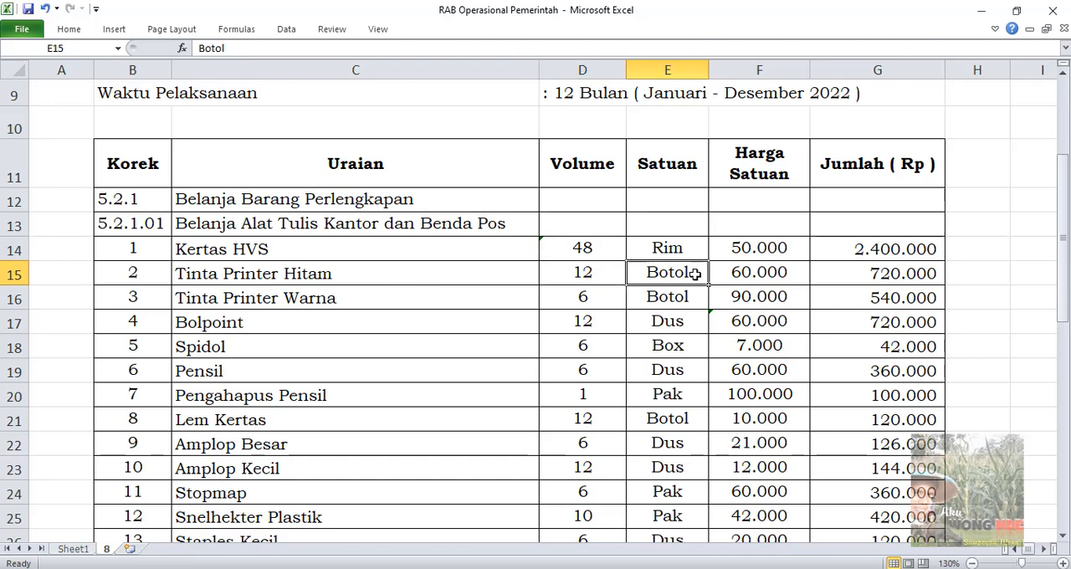
left_click(776, 272)
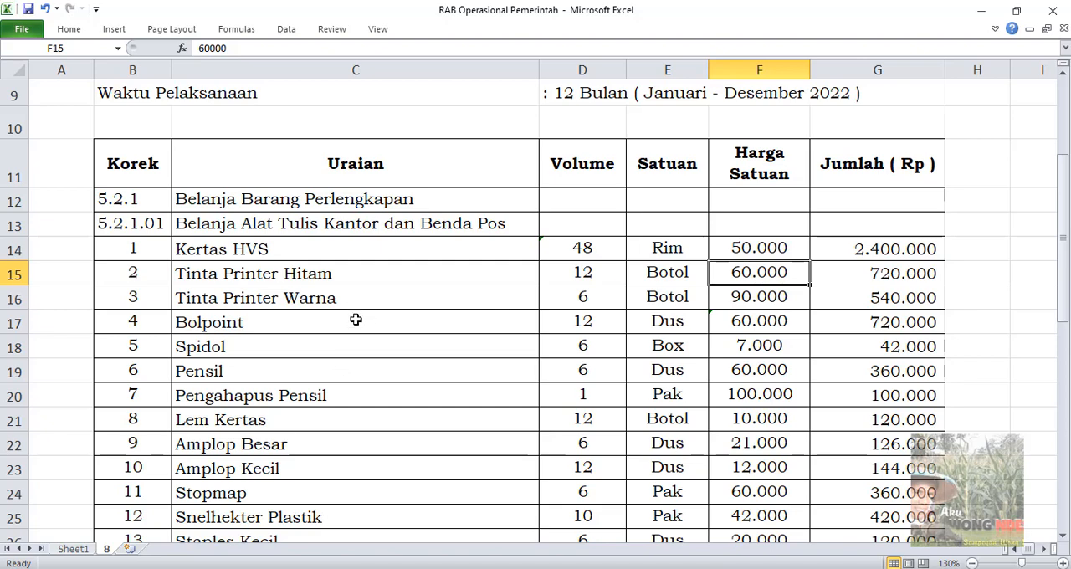
left_click(217, 321)
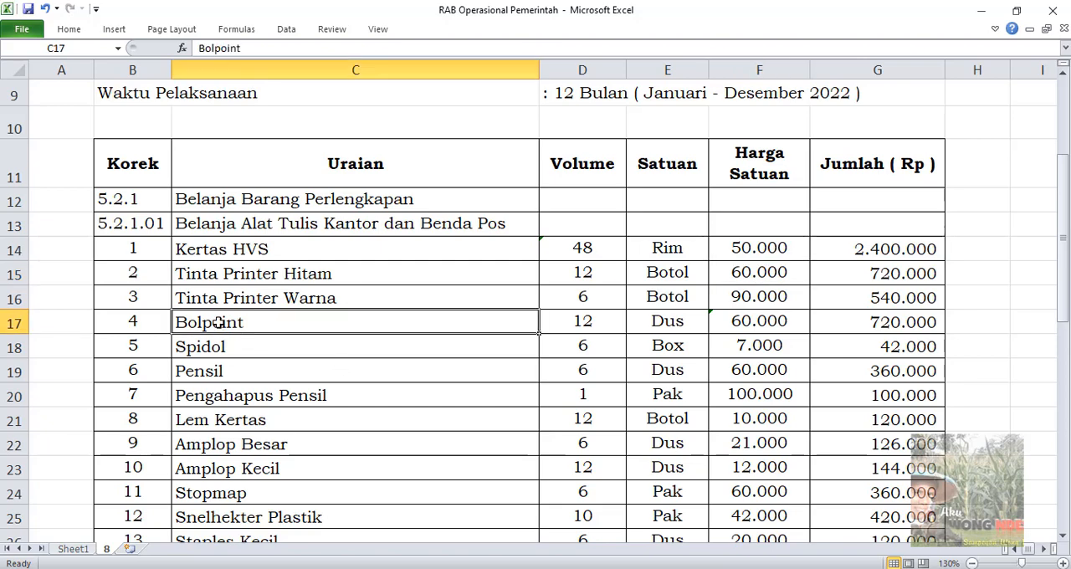
left_click(599, 321)
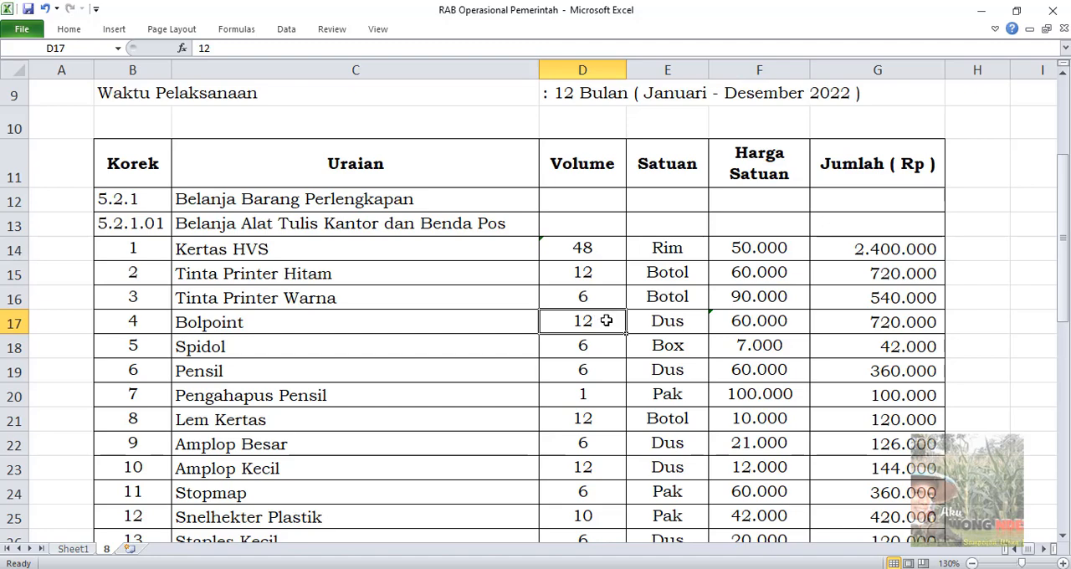
double_click(609, 319)
left_click(609, 368)
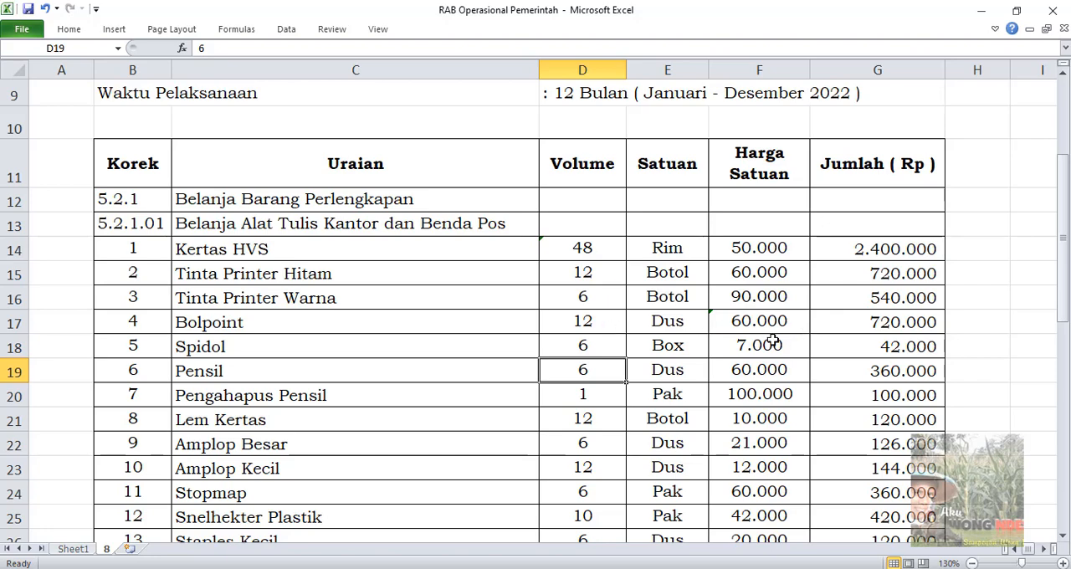
left_click(615, 324)
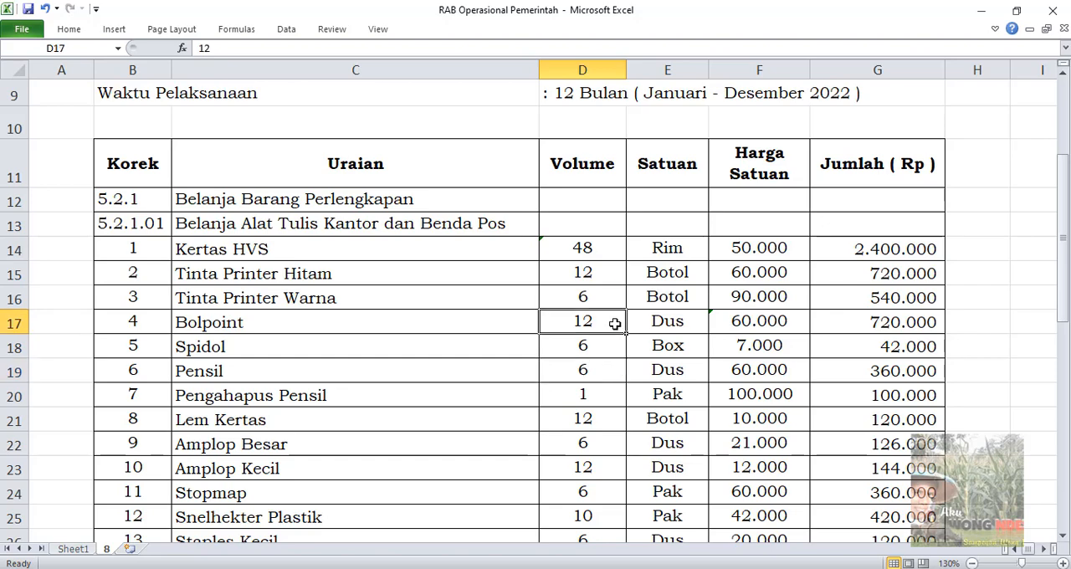
left_click(766, 324)
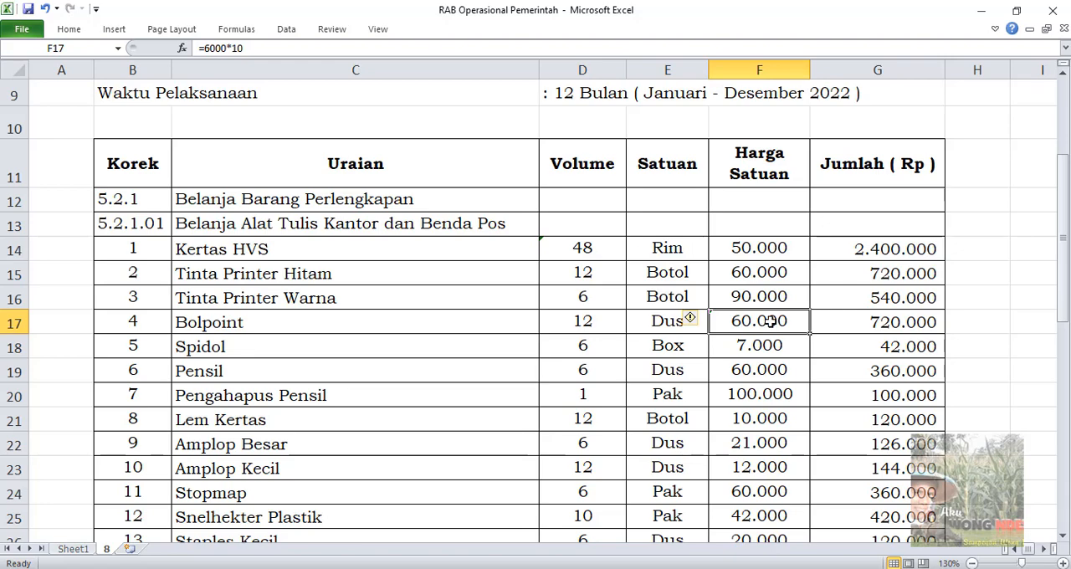
Go through the office supply items in the Uraian column one by one, from Pensil down to Tipe X
scroll(770, 321, "down", 1)
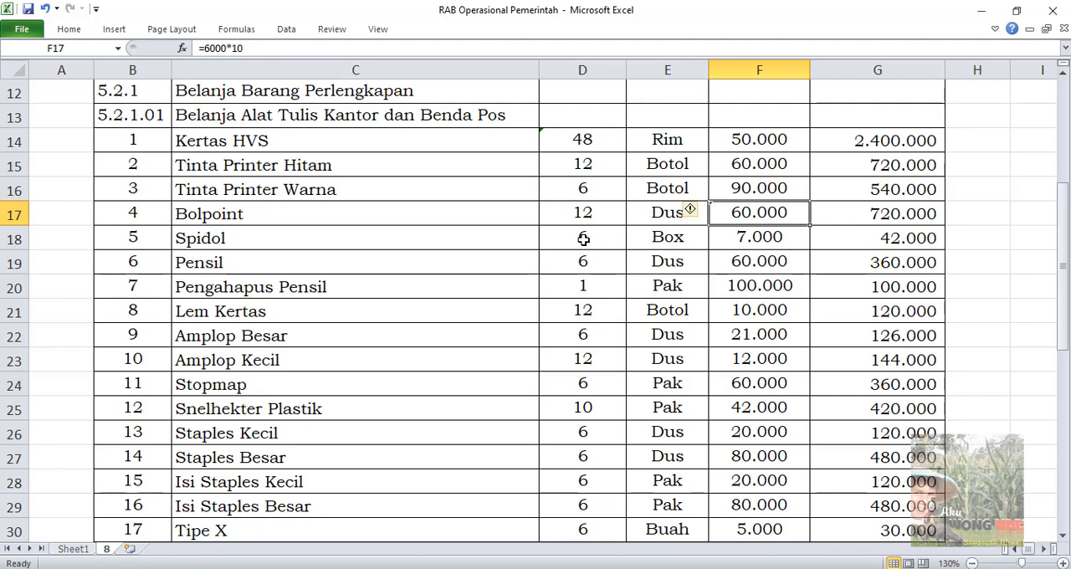
left_click(247, 261)
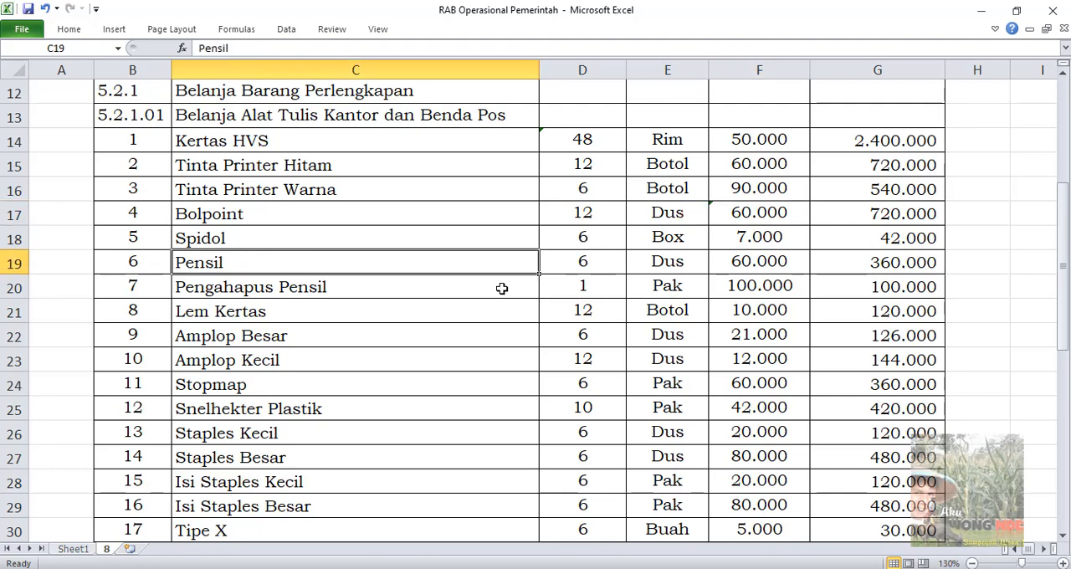
left_click(390, 287)
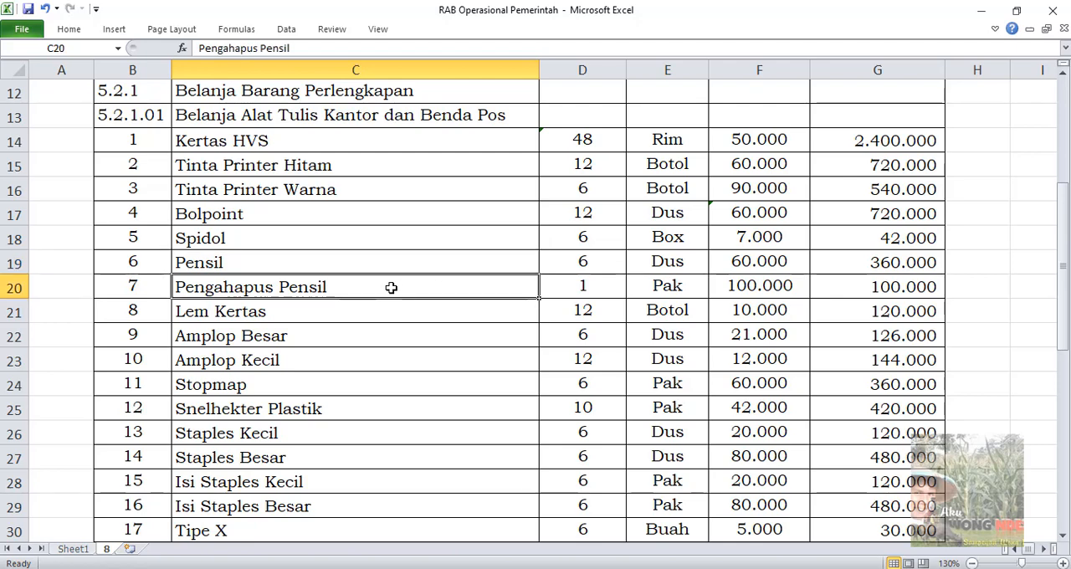
scroll(391, 287, "down", 1)
left_click(320, 243)
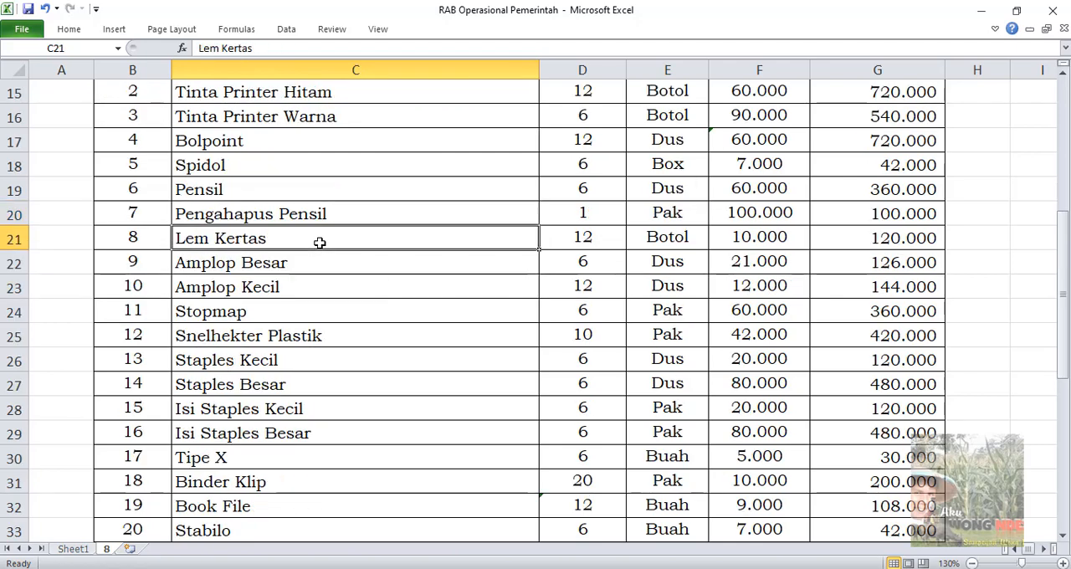
left_click(318, 262)
scroll(318, 278, "down", 1)
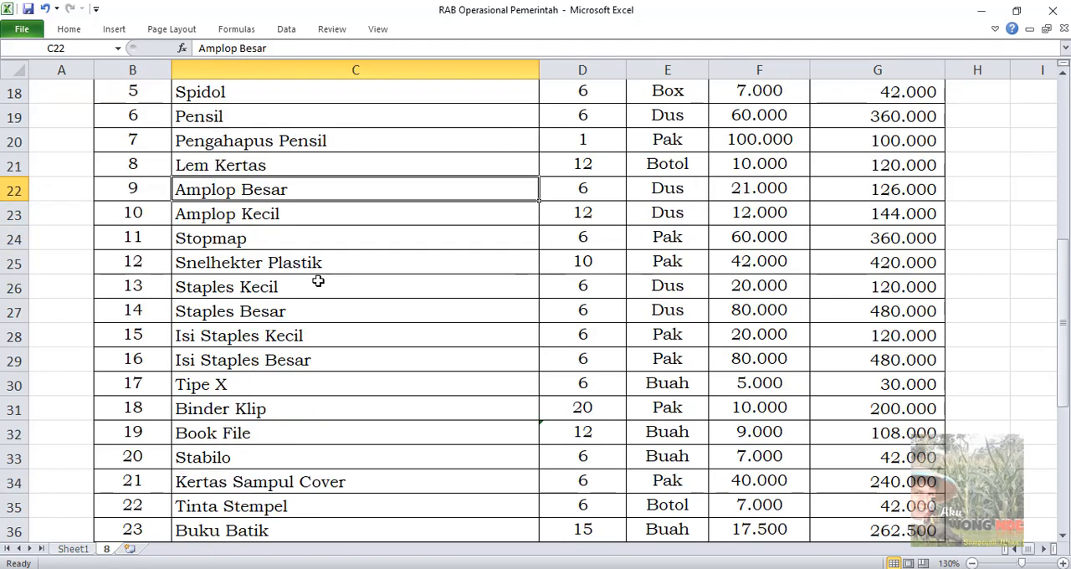
left_click(309, 222)
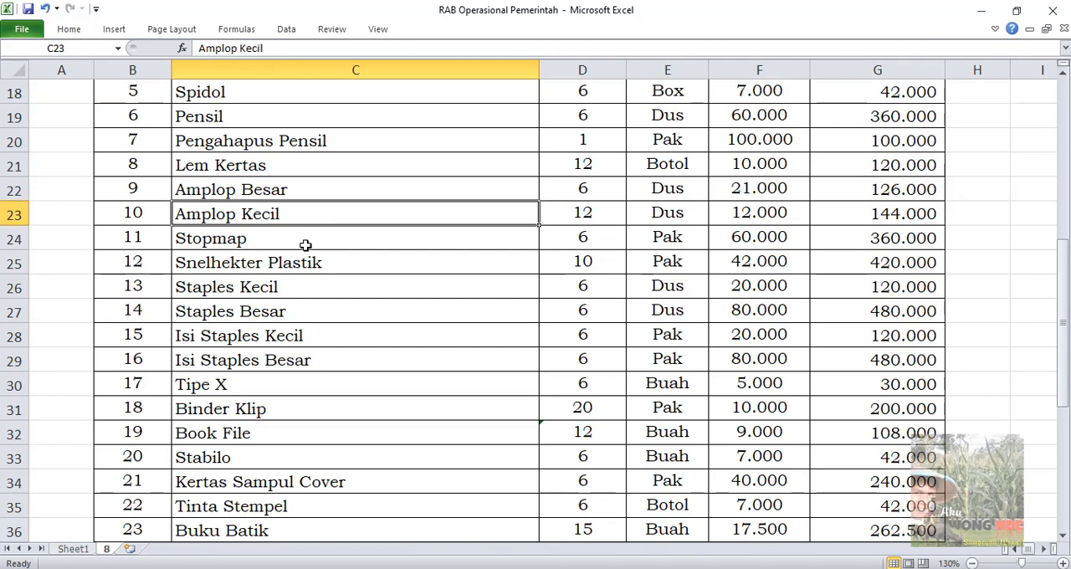
left_click(304, 244)
left_click(310, 262)
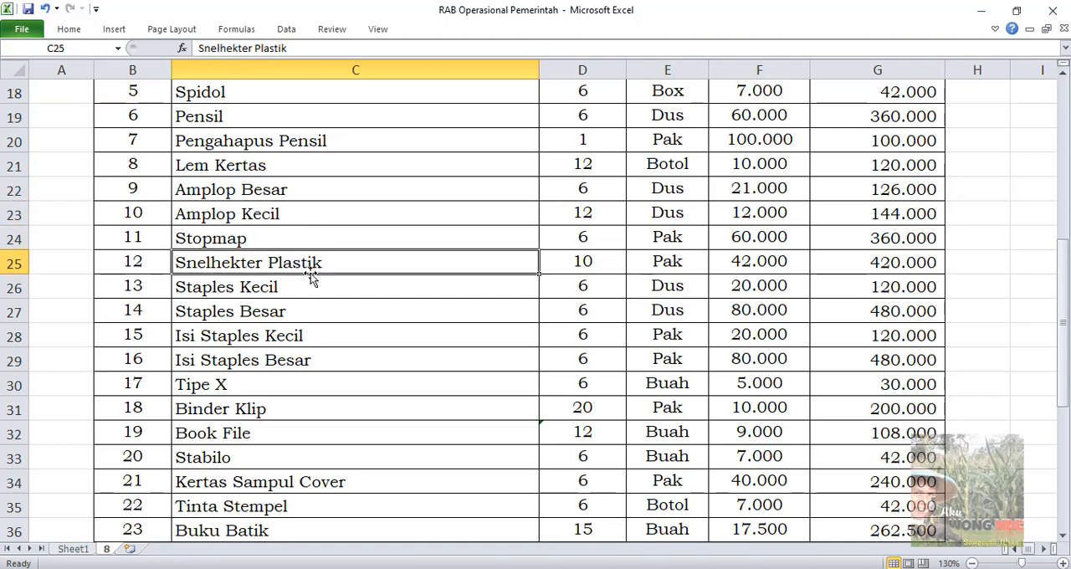
left_click(308, 287)
scroll(306, 301, "down", 1)
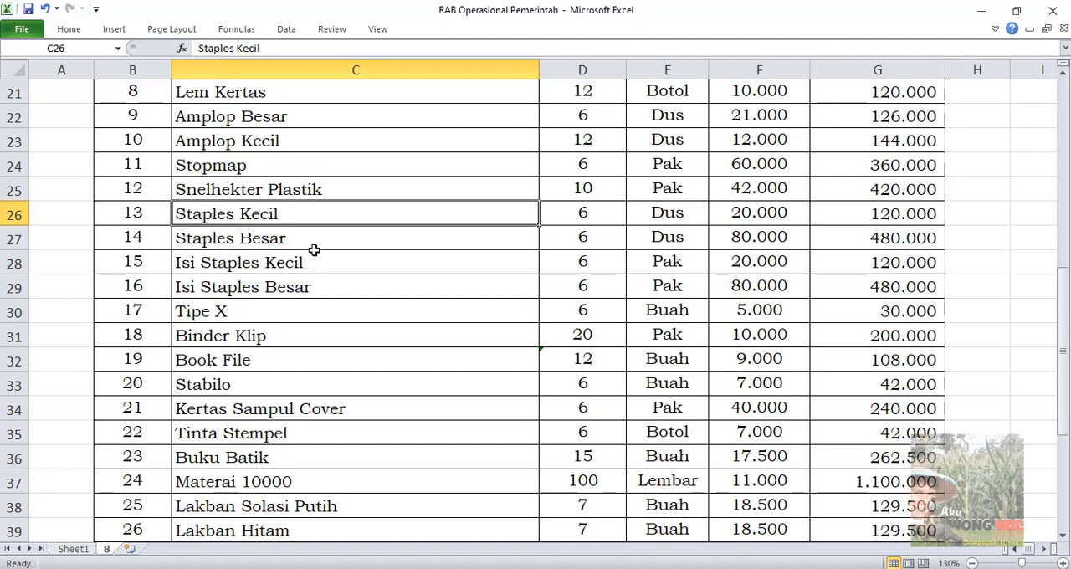
left_click(312, 249)
left_click(334, 266)
scroll(335, 269, "down", 1)
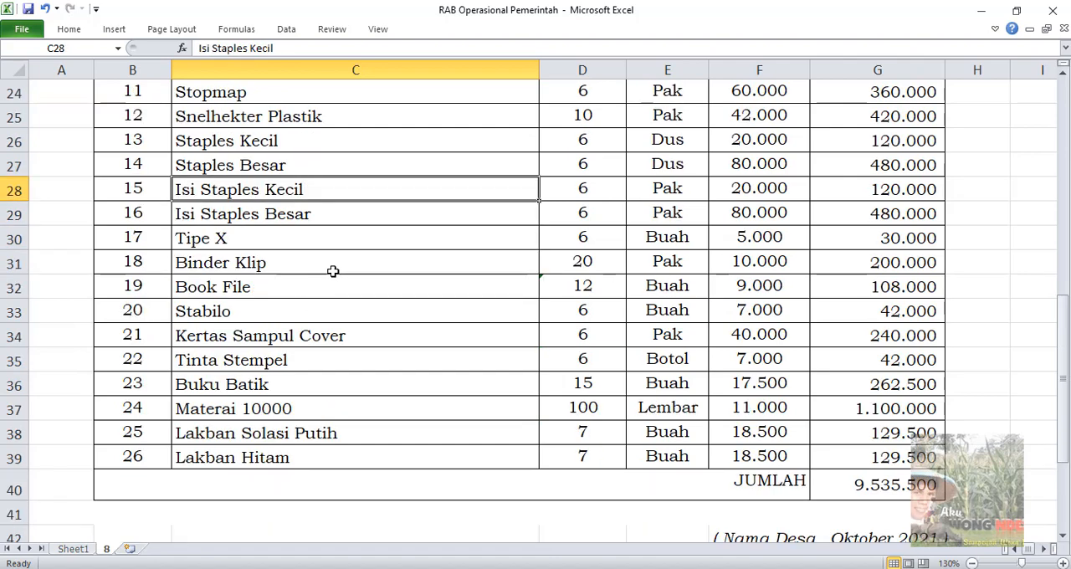
left_click(327, 216)
left_click(313, 241)
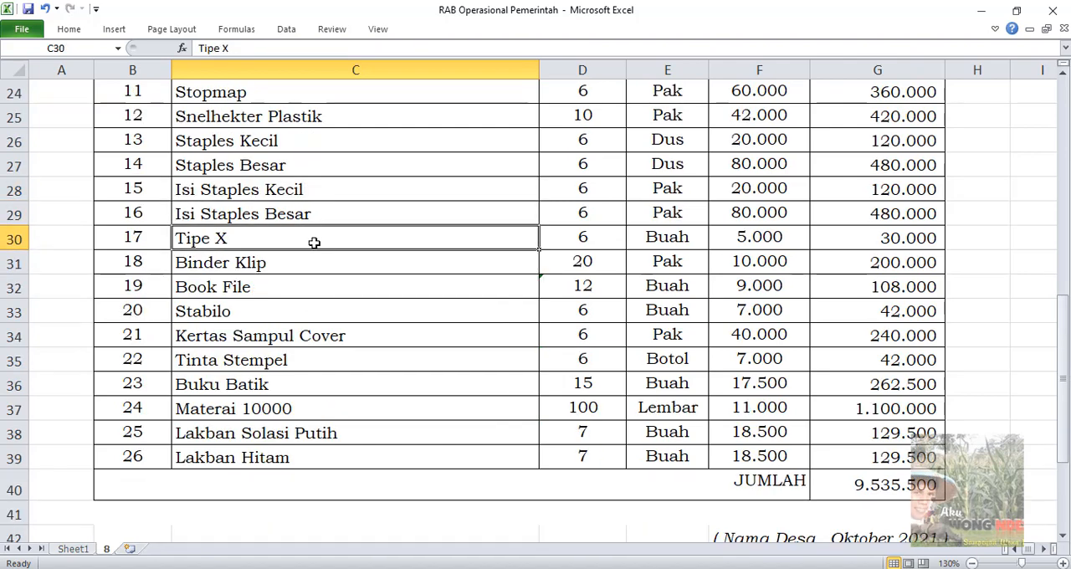
Go through the remaining items in the Uraian column one by one, from Binder Klip down to Lakban Hitam
left_click(320, 267)
left_click(294, 293)
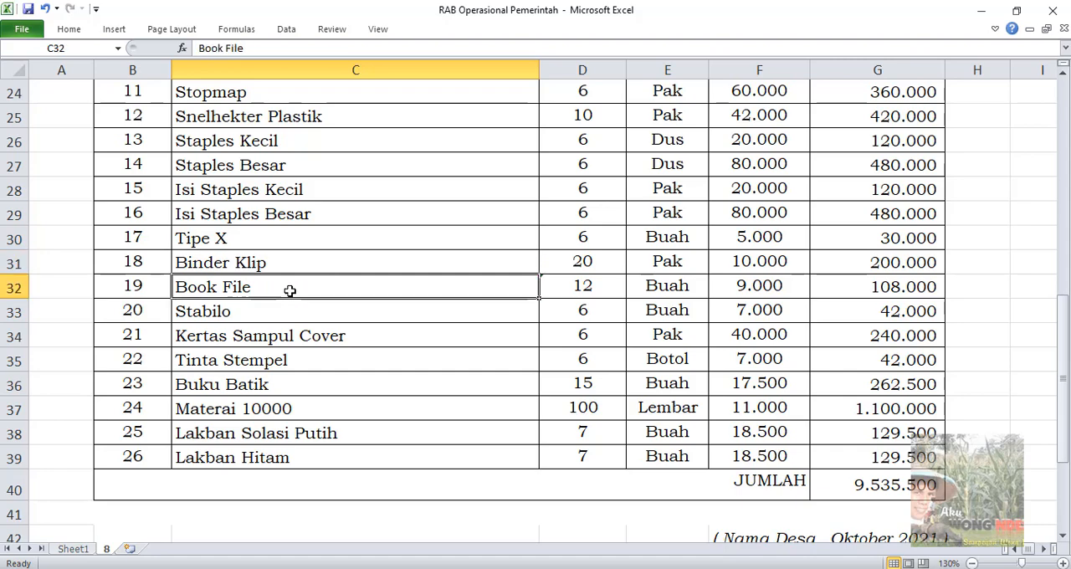
left_click(281, 312)
left_click(307, 338)
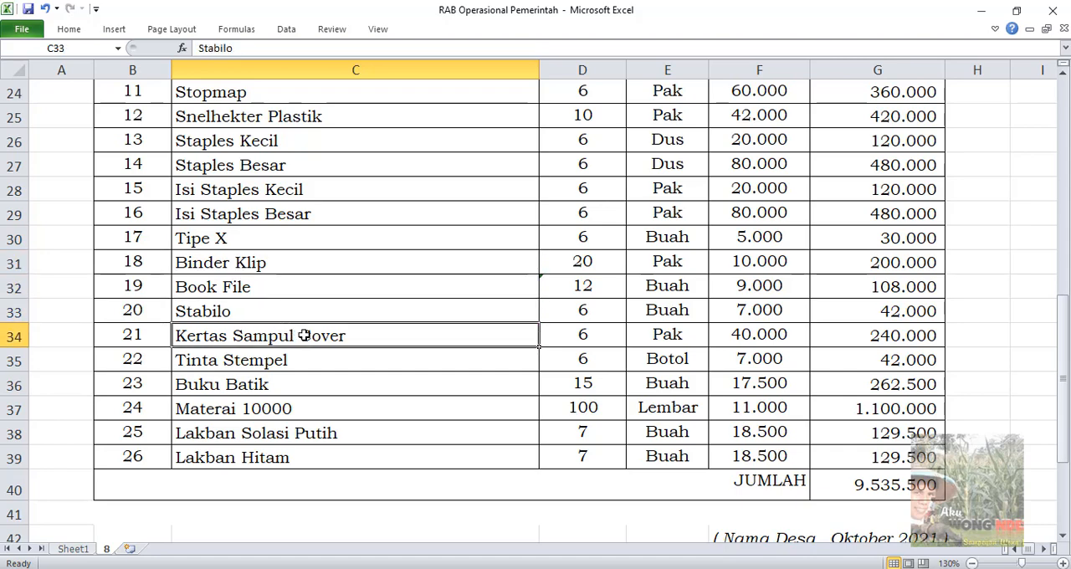
left_click(301, 360)
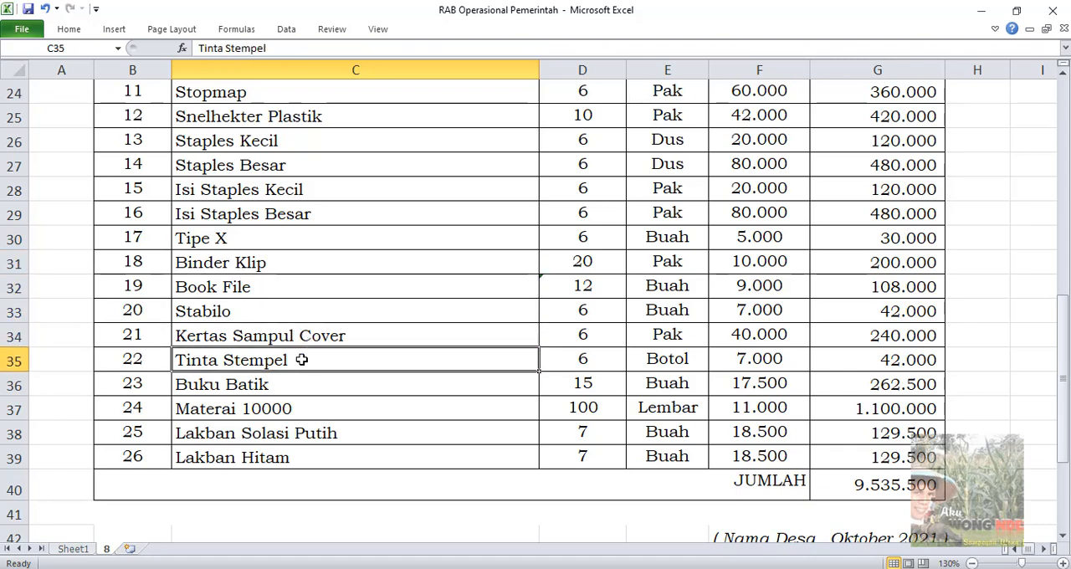
left_click(295, 385)
scroll(296, 385, "down", 1)
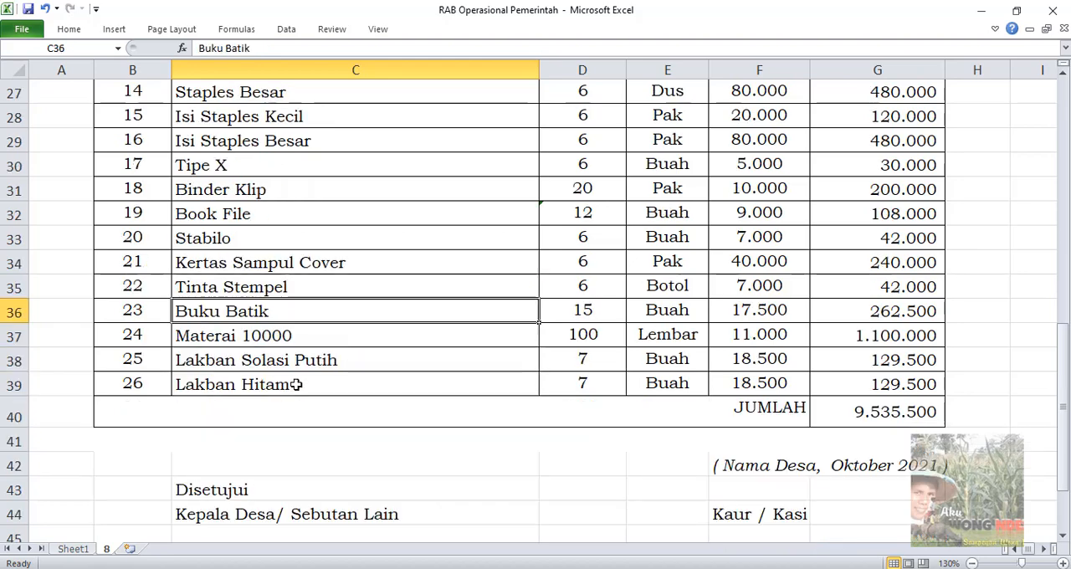
left_click(302, 340)
left_click(305, 358)
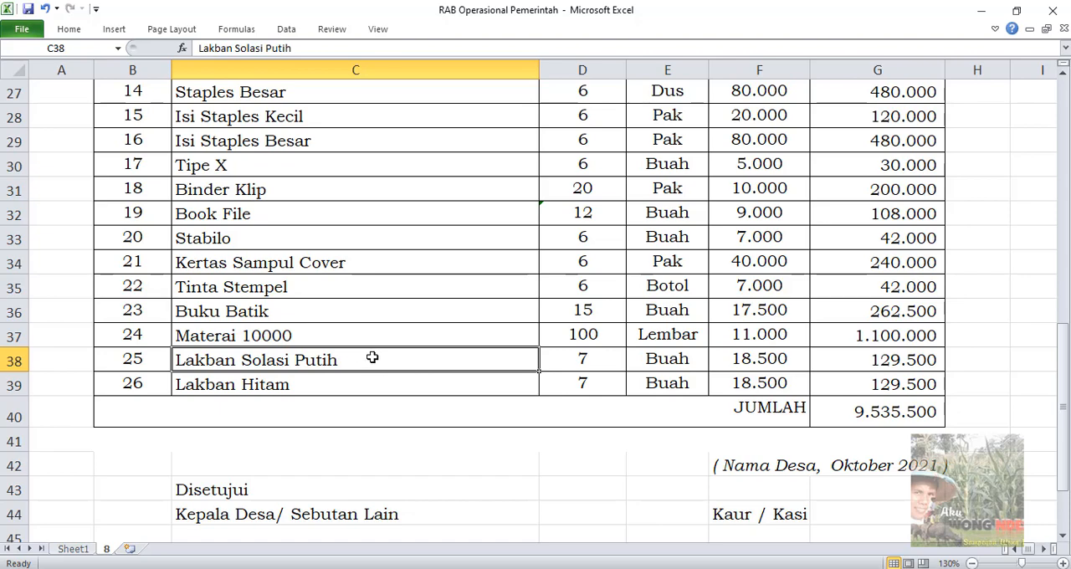
left_click(299, 384)
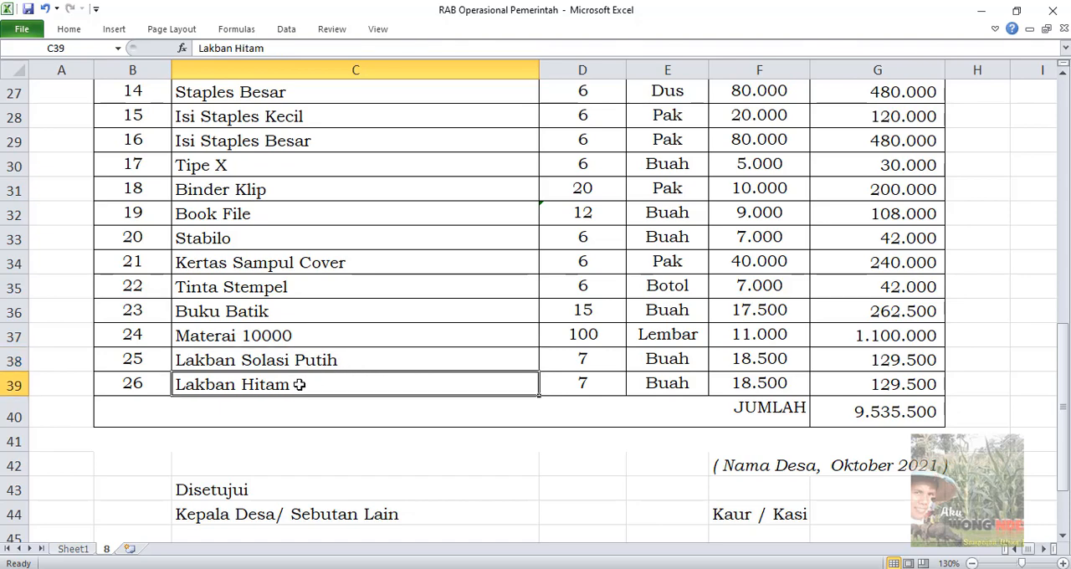
Look over the item list as a whole, from the Korek and Uraian headings down to JUMLAH, including the Materai 10000 row
scroll(352, 309, "up", 5)
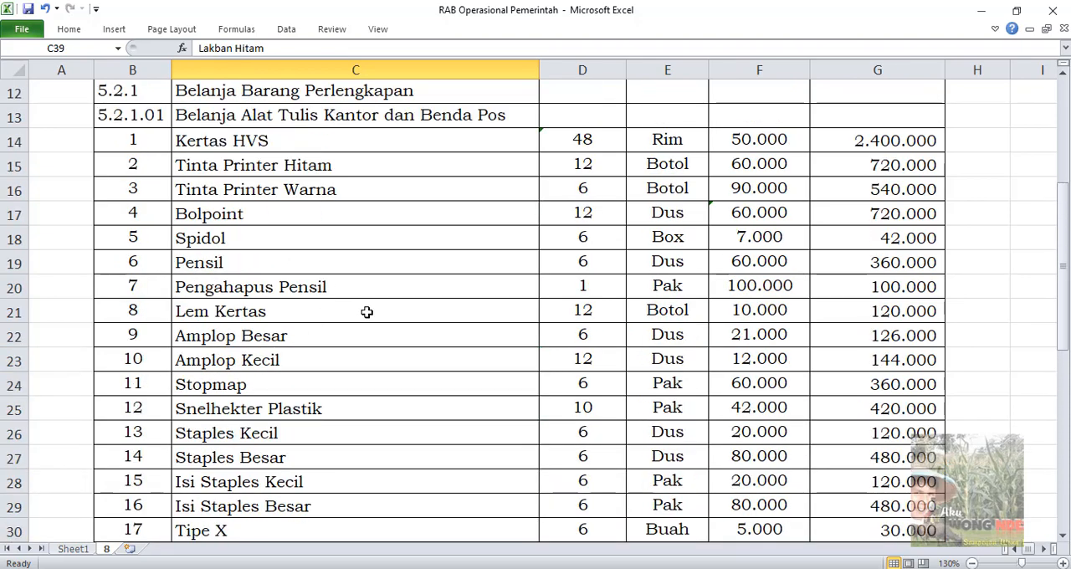
scroll(370, 367, "down", 2)
scroll(369, 373, "up", 2)
scroll(369, 373, "up", 1)
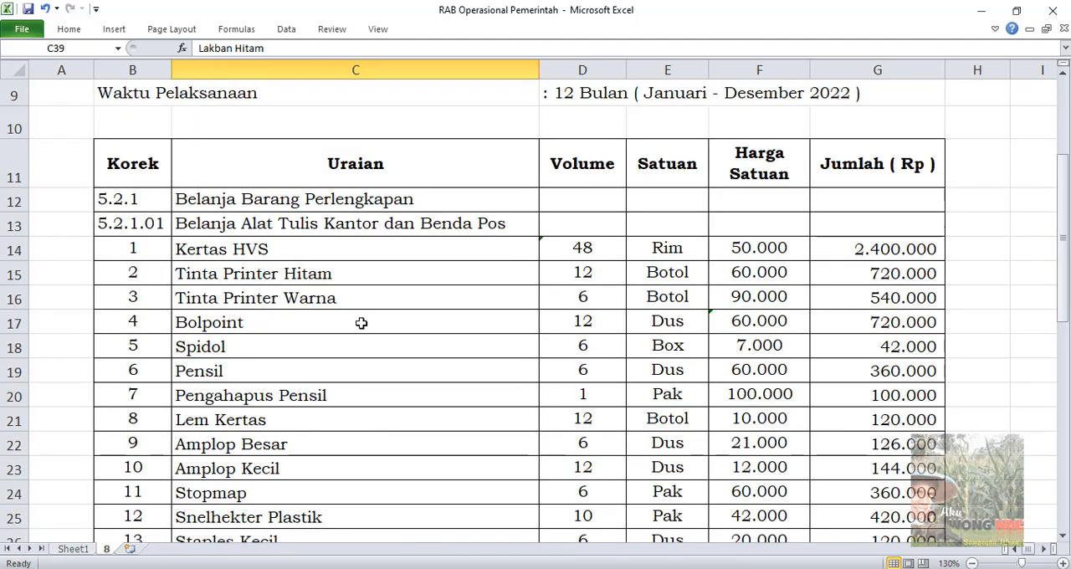
scroll(360, 326, "down", 6)
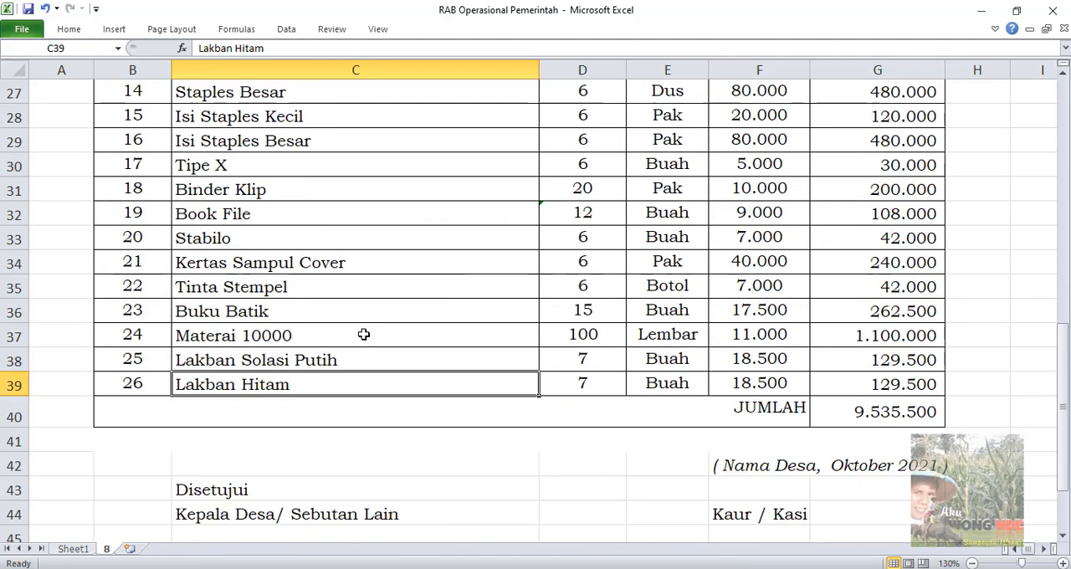
left_click(287, 335)
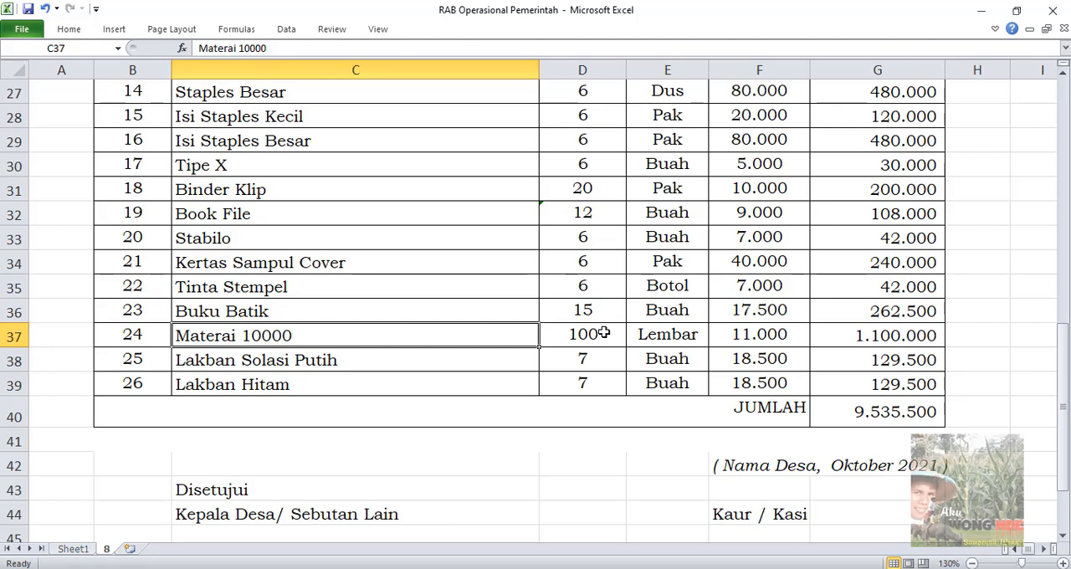
scroll(604, 332, "up", 7)
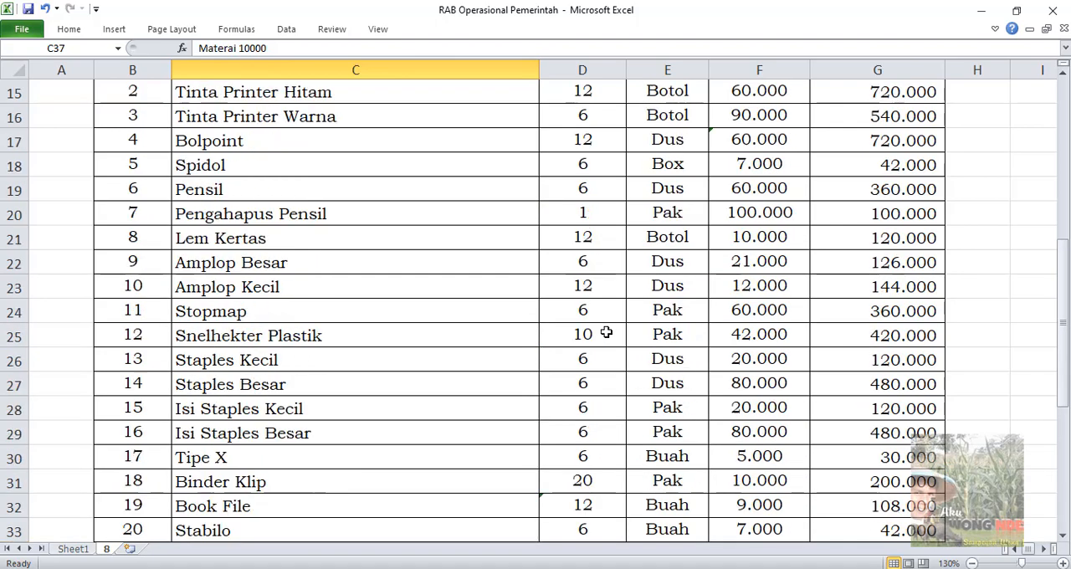
scroll(606, 333, "down", 2)
scroll(606, 332, "down", 5)
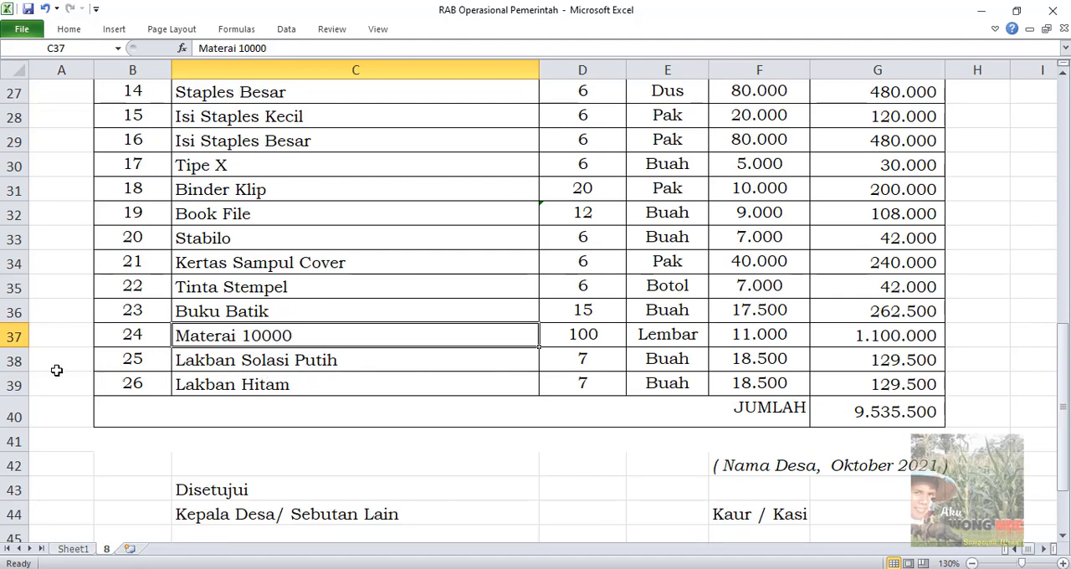
left_click(15, 361)
right_click(14, 361)
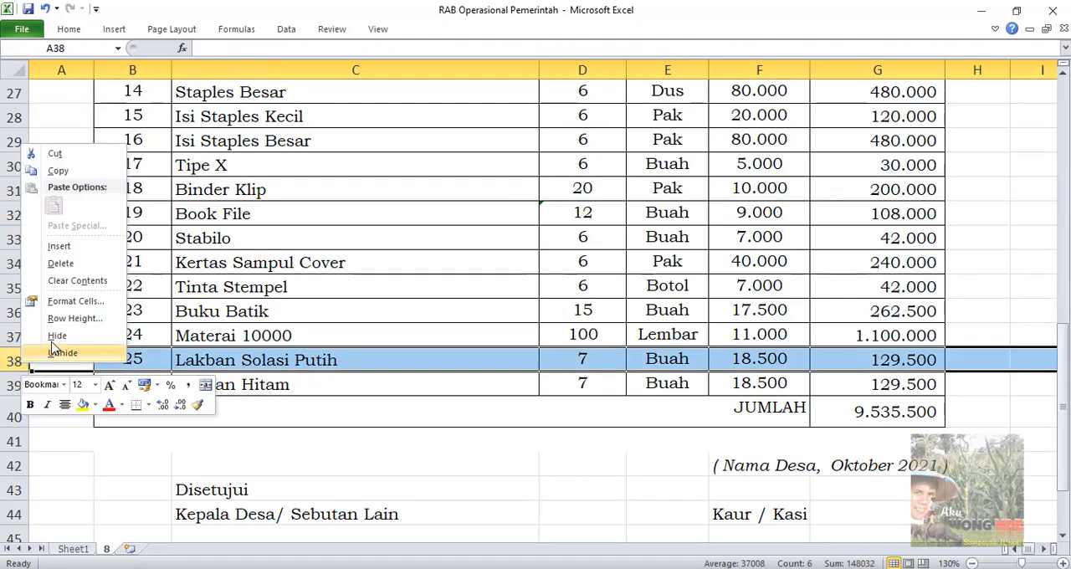
left_click(69, 246)
left_click(266, 360)
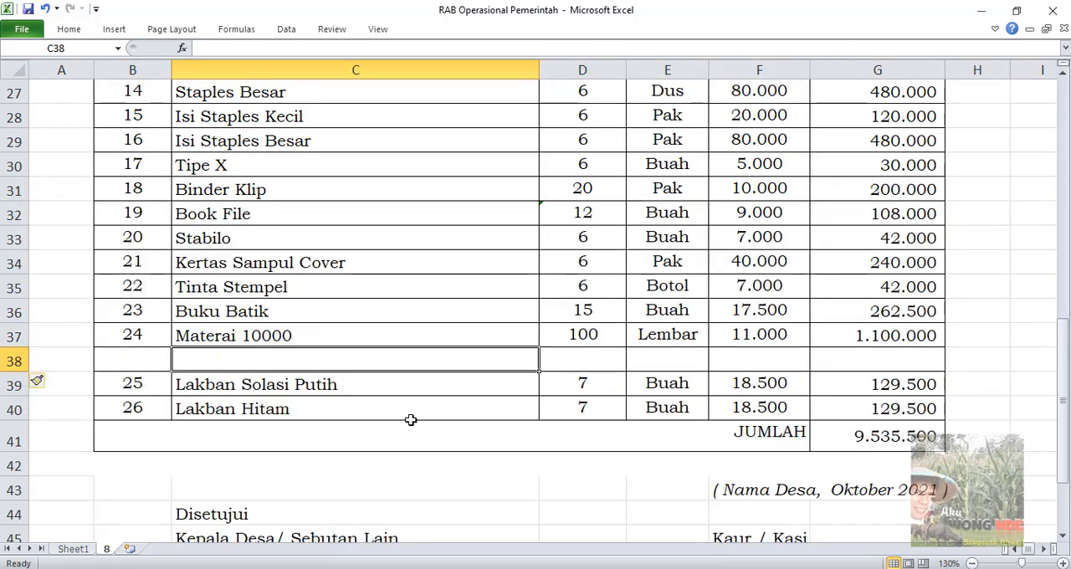
key("ctrl+z")
Insert a row below Tinta Stempel for the item Tatakan Stempel and renumber the list continuously through 27 for Lakban Hitam
left_click(255, 281)
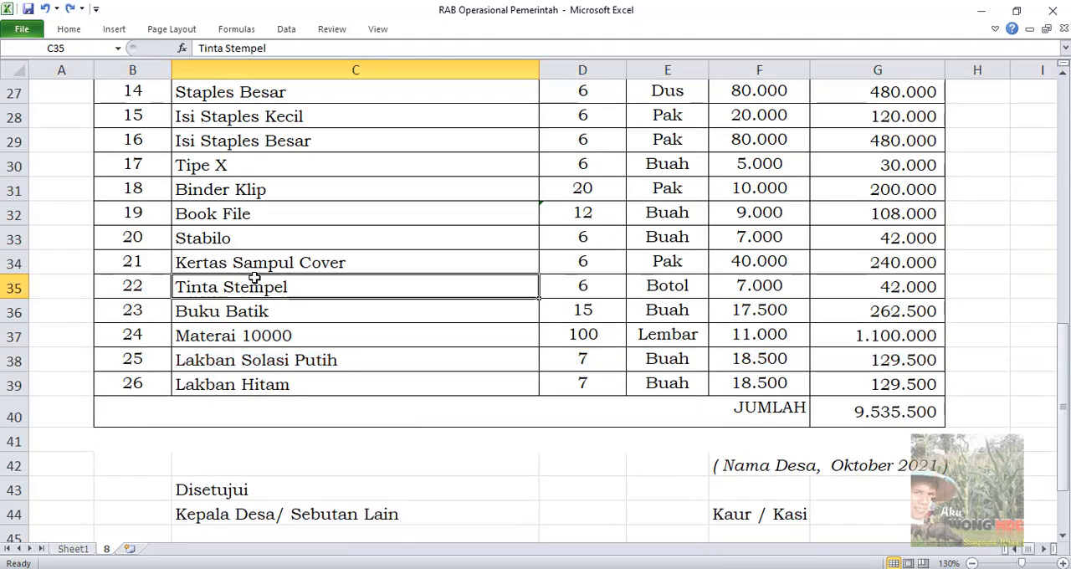
right_click(11, 314)
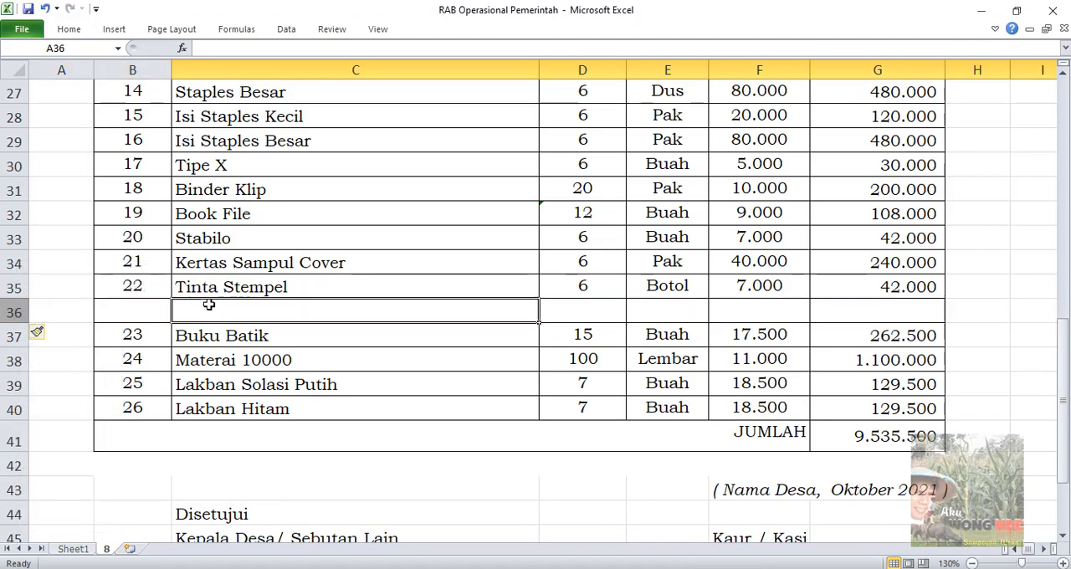
left_click(210, 304)
type("Tatakan Stempel")
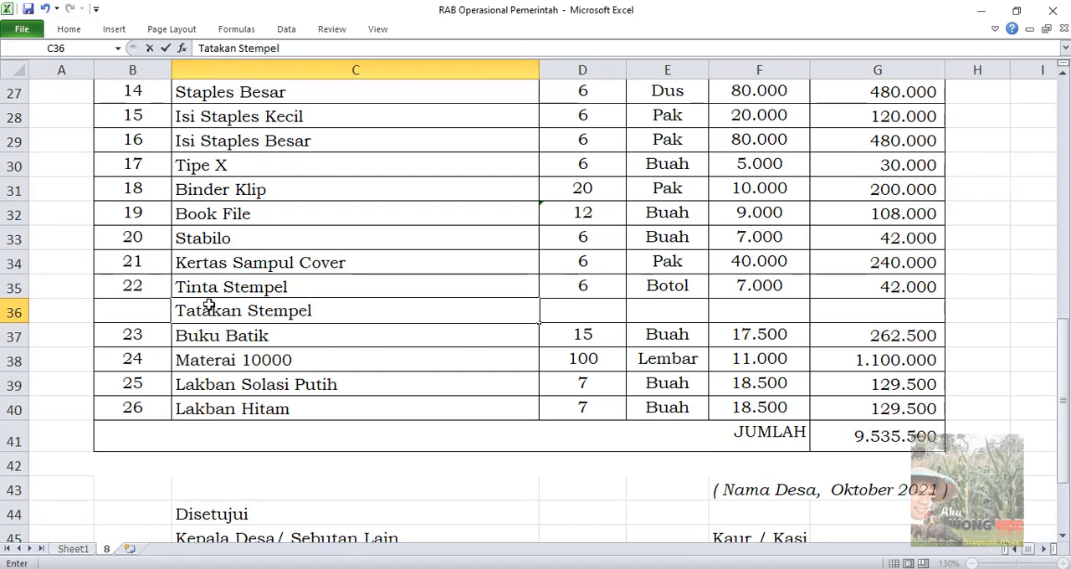
left_click(155, 207)
left_click_drag(155, 206, 157, 410)
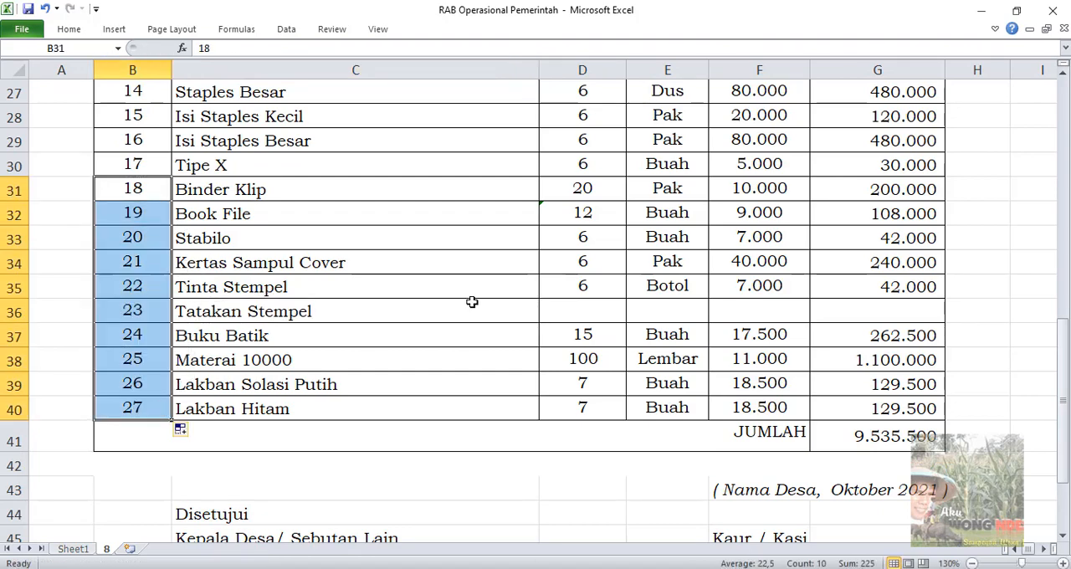
Fill in the Tatakan Stempel row with a volume of 8, the unit Buah and a unit price of 8000
left_click(574, 306)
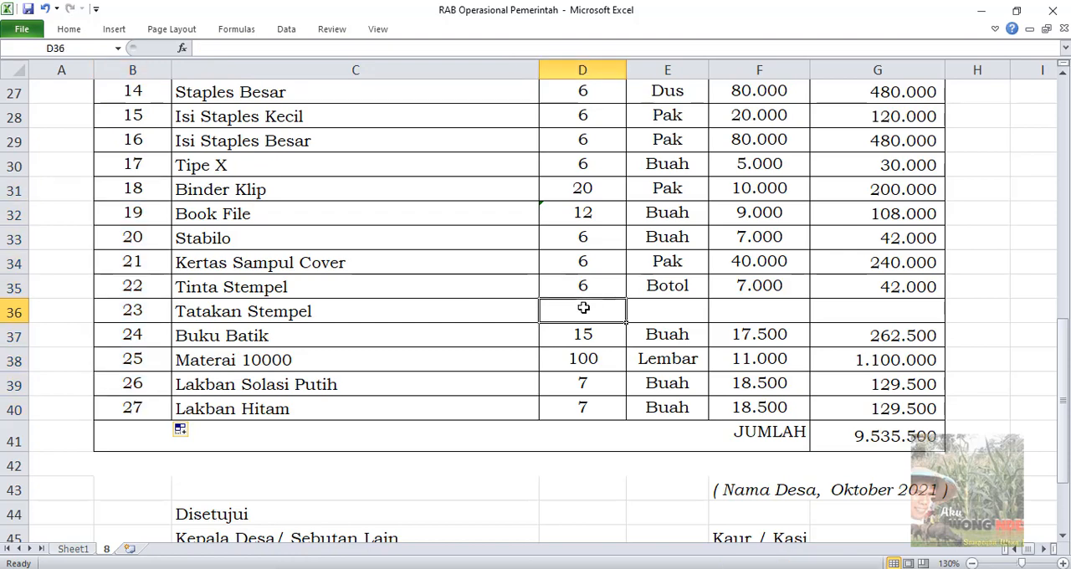
type("6")
left_click(673, 311)
left_click(598, 312)
type("8")
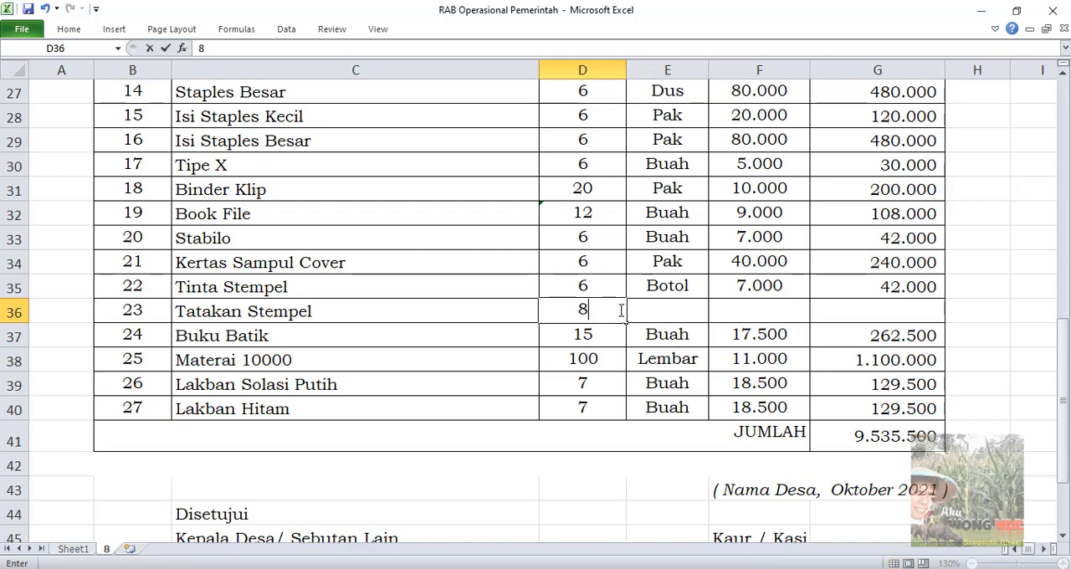
left_click(661, 312)
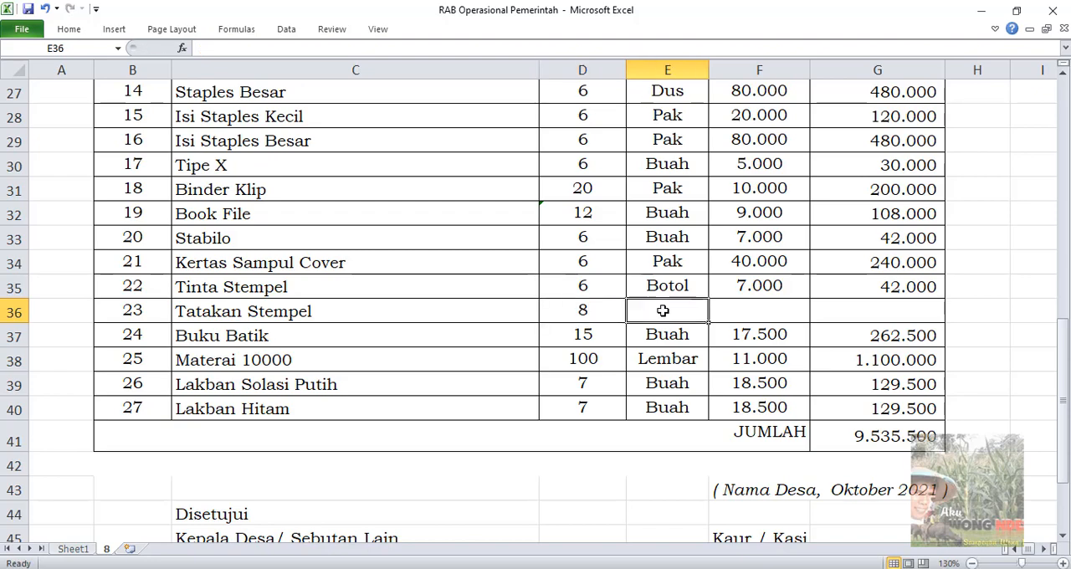
type("Buah")
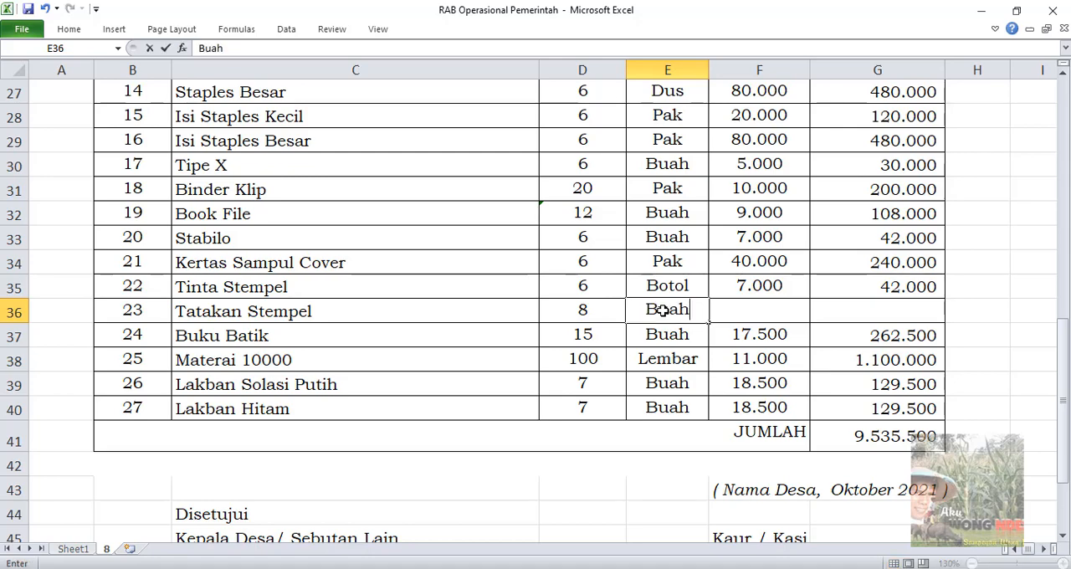
left_click(769, 314)
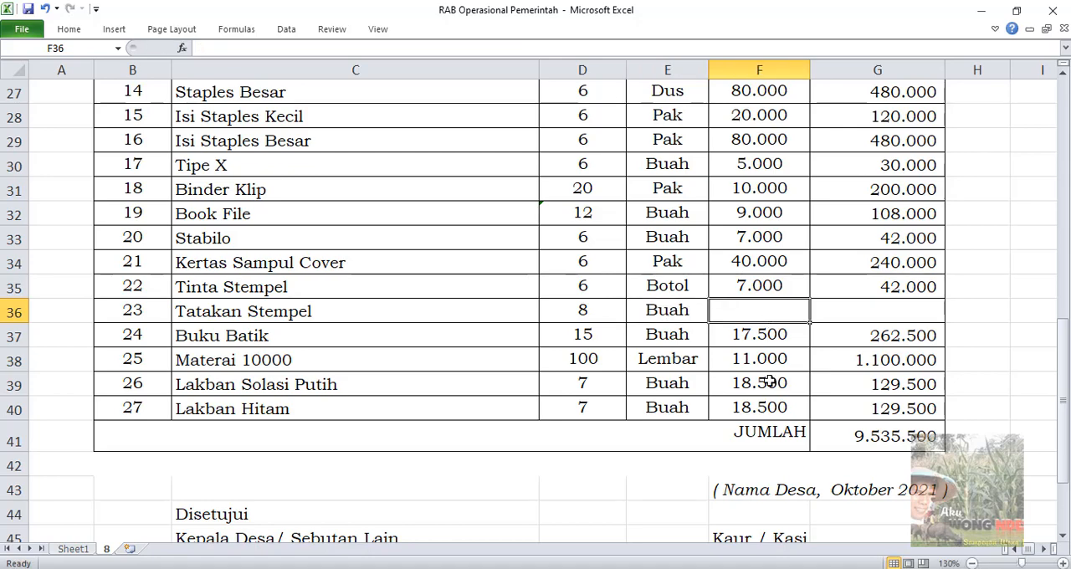
type("8000")
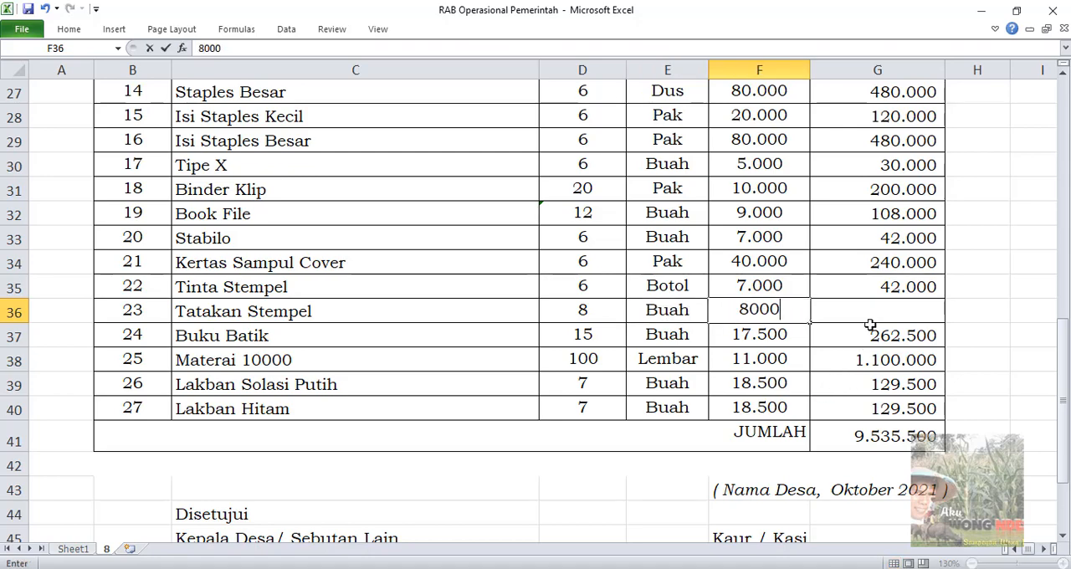
left_click(870, 318)
left_click(868, 378)
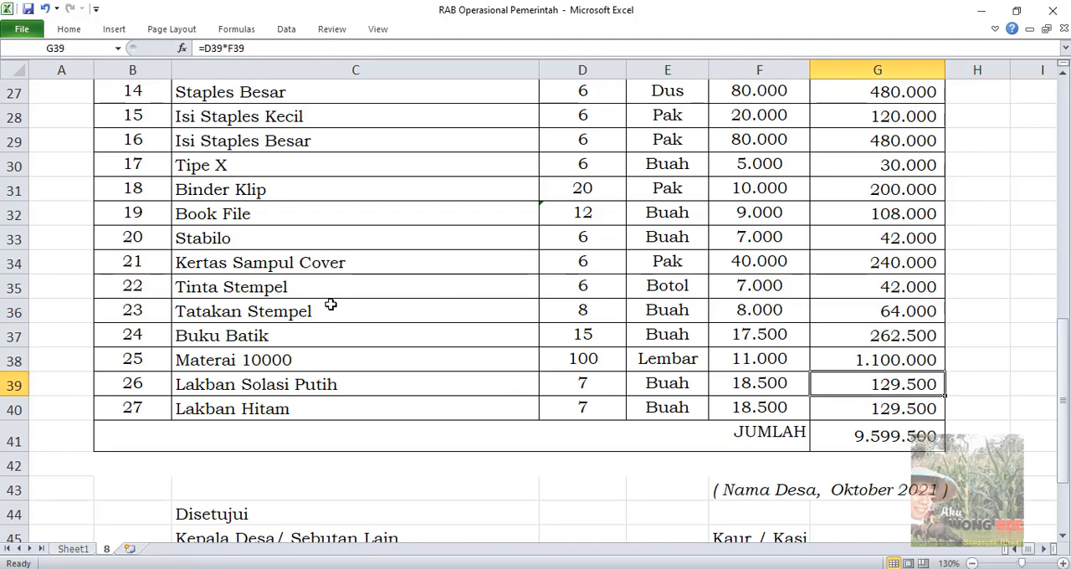
Shorten the signatory title Kaur / Kasi to Kaur in the signature block below the table
scroll(494, 296, "down", 2)
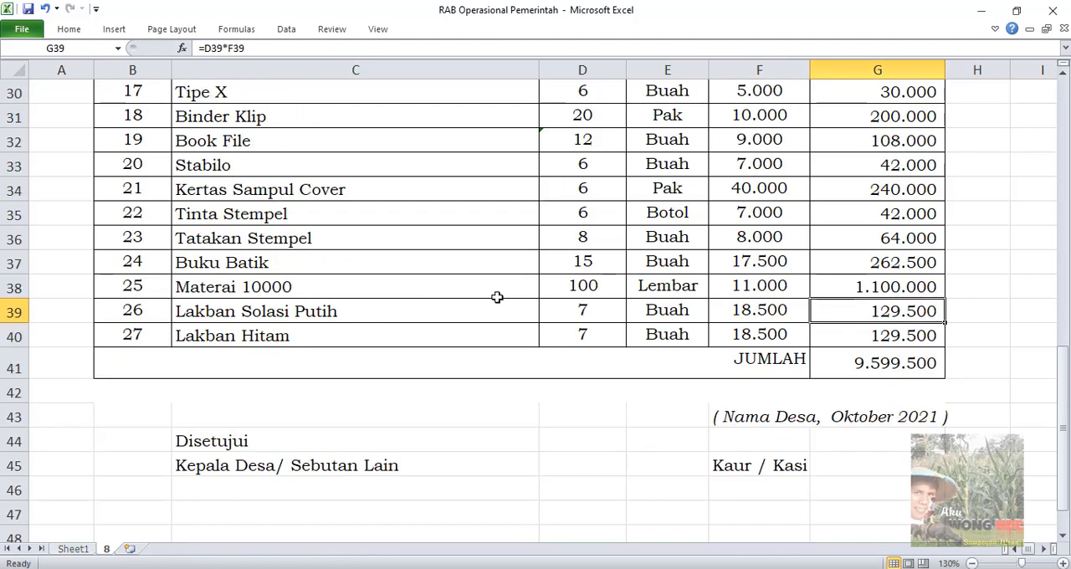
scroll(494, 302, "down", 1)
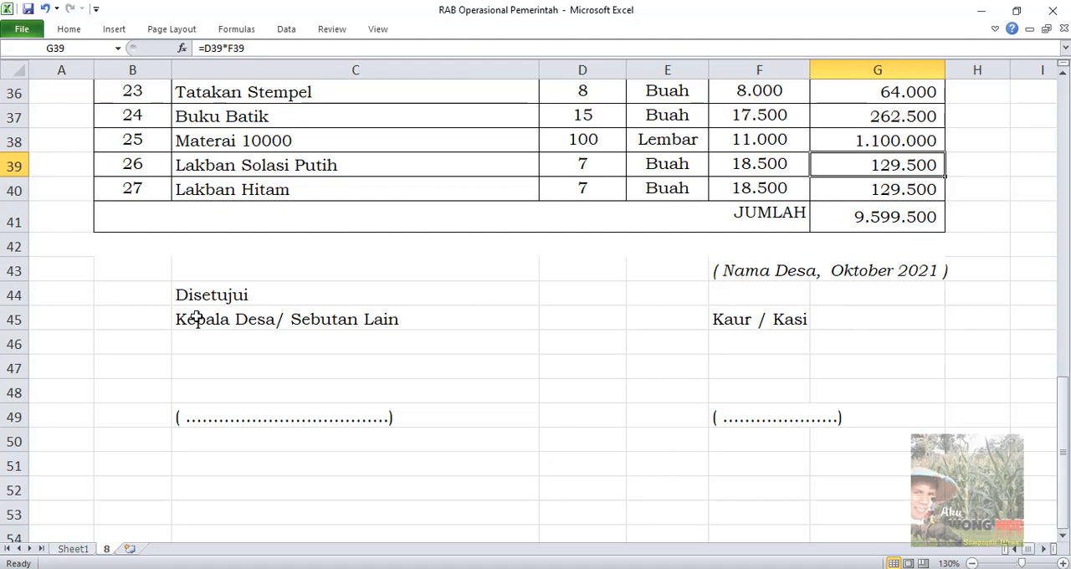
left_click_drag(116, 260, 916, 416)
left_click(757, 269)
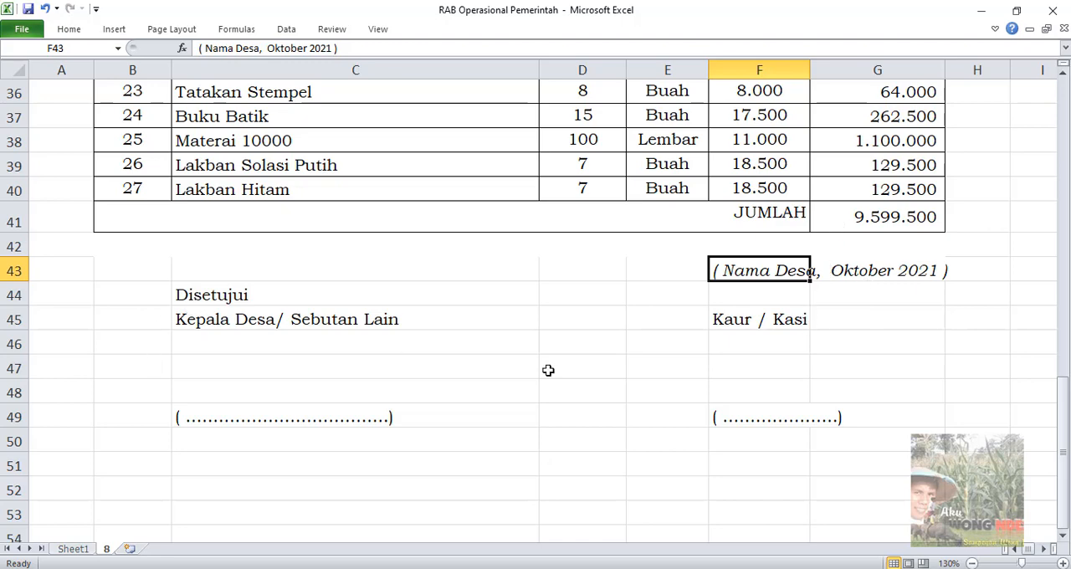
double_click(761, 320)
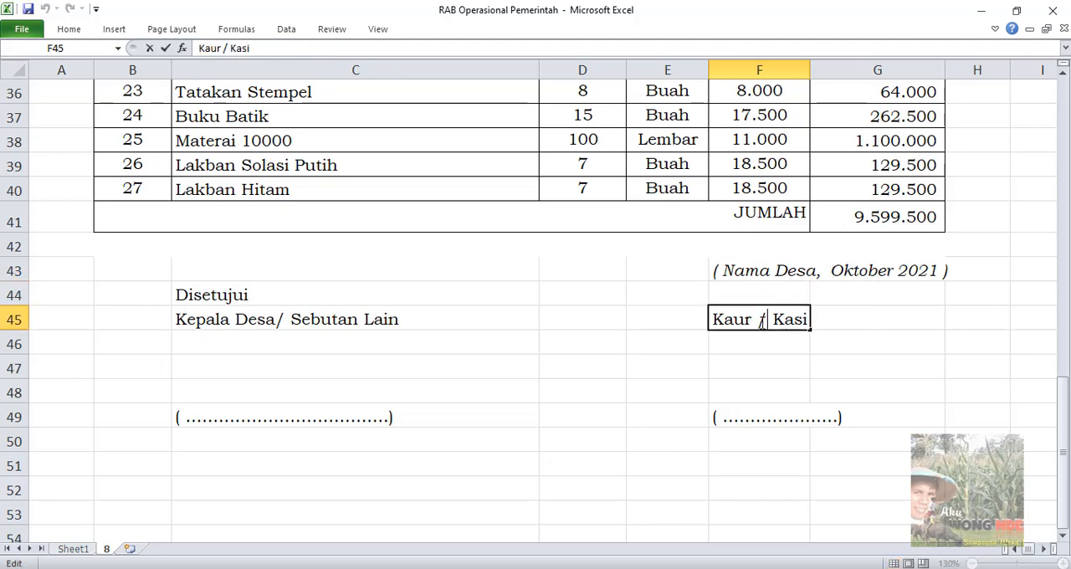
left_click_drag(761, 320, 811, 320)
key("BackSpace")
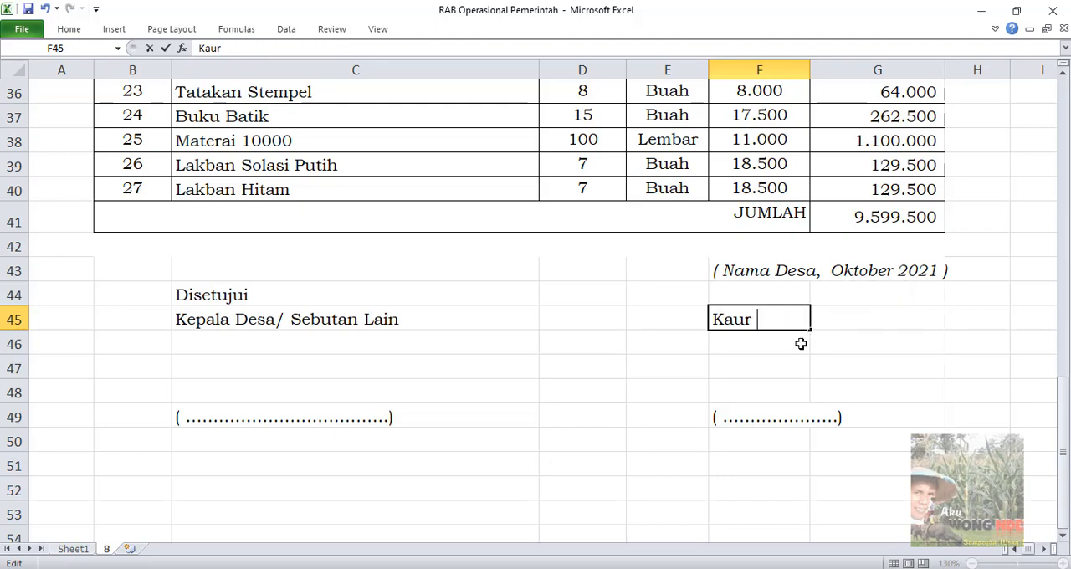
left_click(751, 409)
scroll(676, 396, "up", 6)
scroll(801, 376, "down", 8)
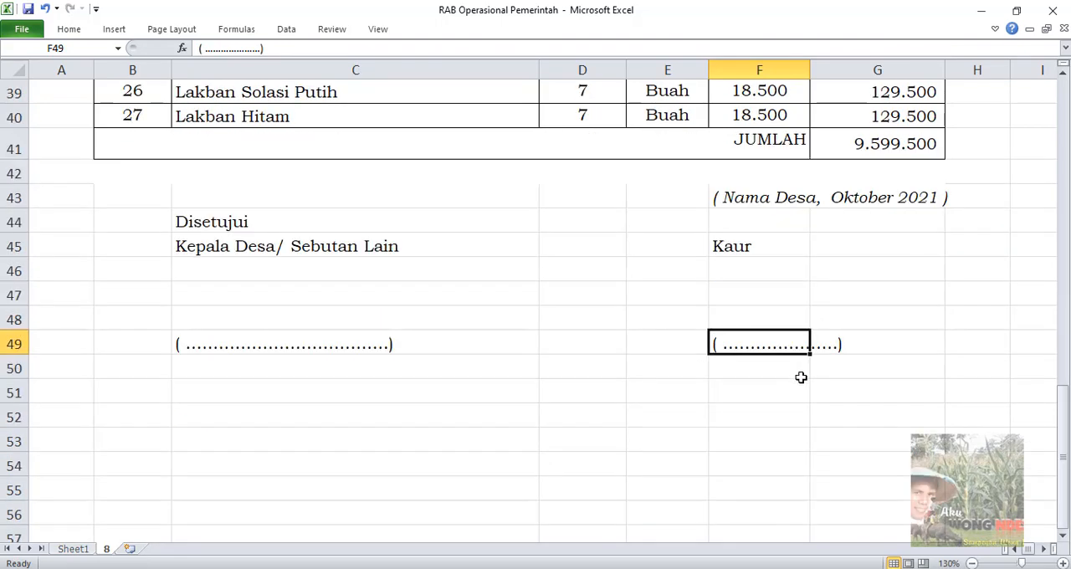
type("Tat")
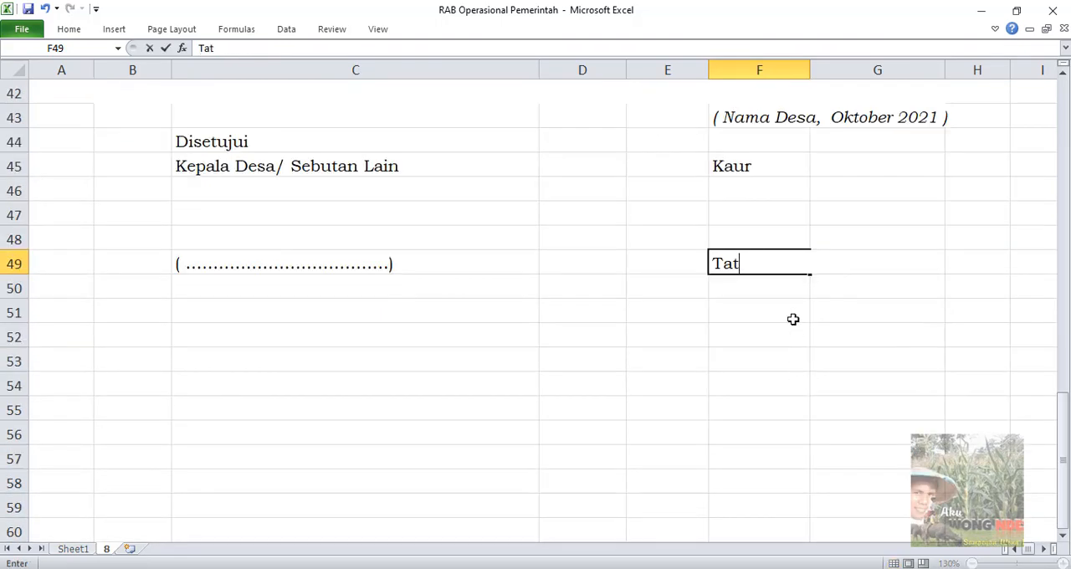
type("a usa")
key("BackSpace")
key("BackSpace")
key("BackSpace")
key("BackSpace")
key("BackSpace")
key("BackSpace")
key("BackSpace")
key("BackSpace")
key("Up")
key("Up")
key("Up")
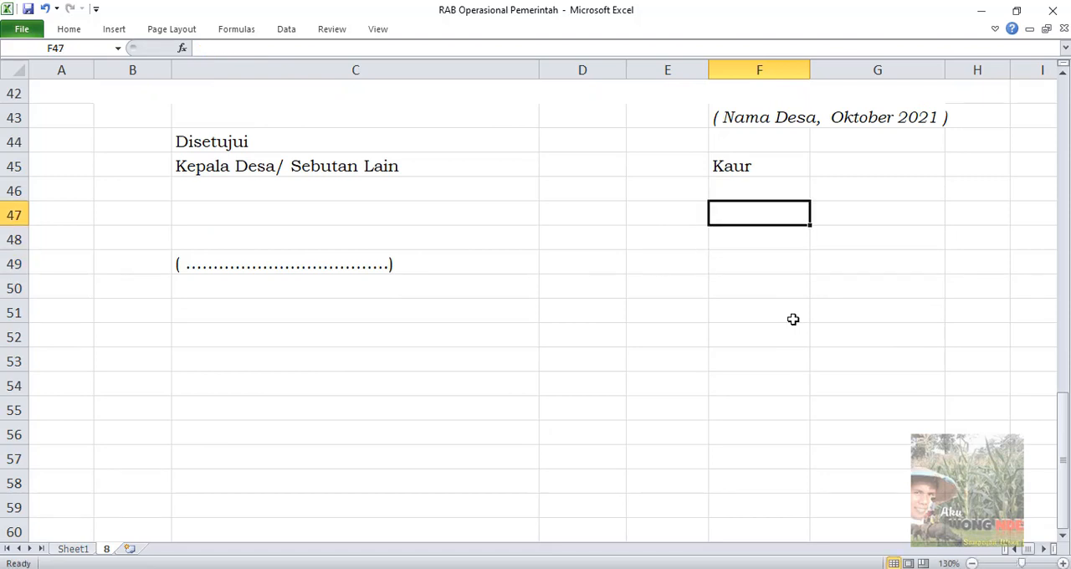
type("Taua")
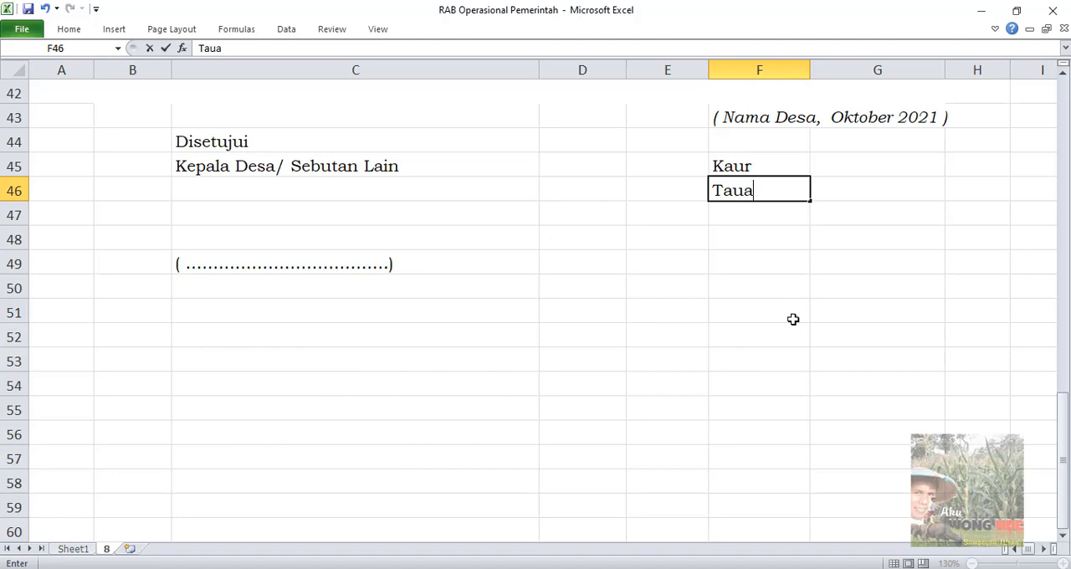
key("BackSpace")
key("BackSpace")
key("BackSpace")
Extend the signatory title Kaur in the signature block to Kaur Tata Usaha dan Umum
double_click(773, 160)
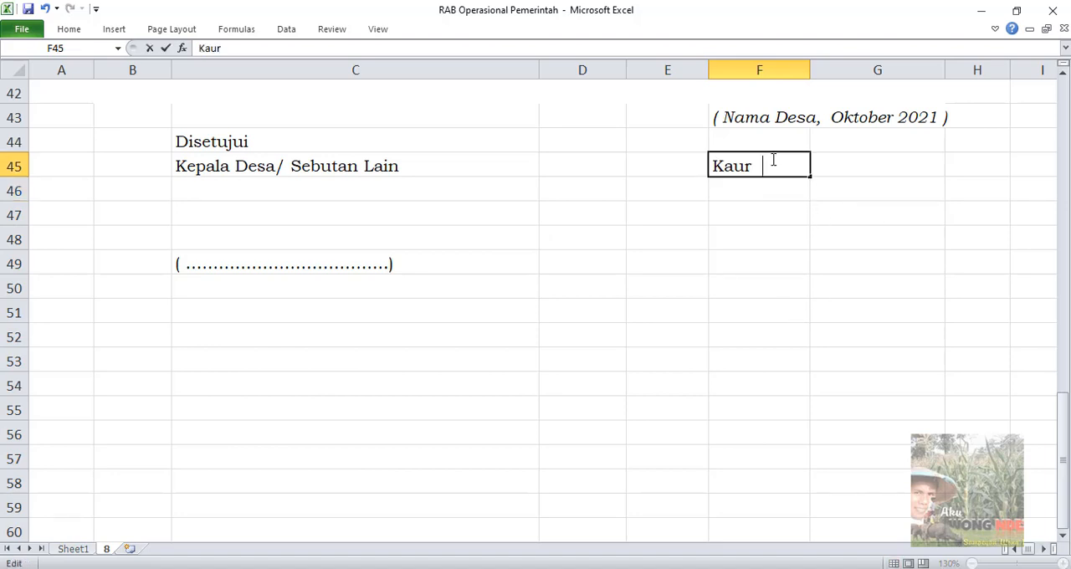
type("Tata usah")
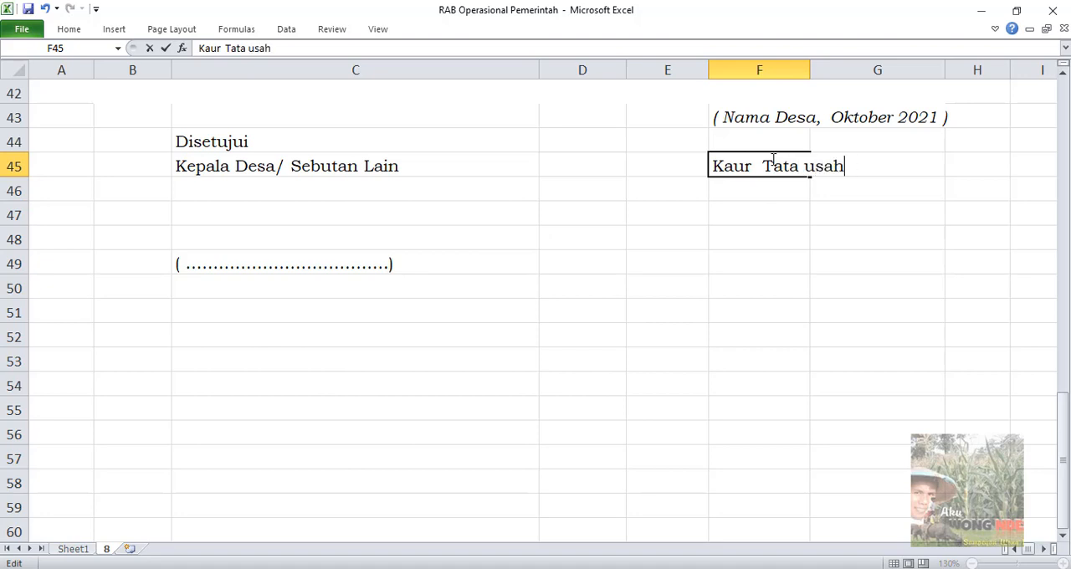
key("BackSpace")
key("BackSpace")
key("BackSpace")
key("BackSpace")
type("Usaha ")
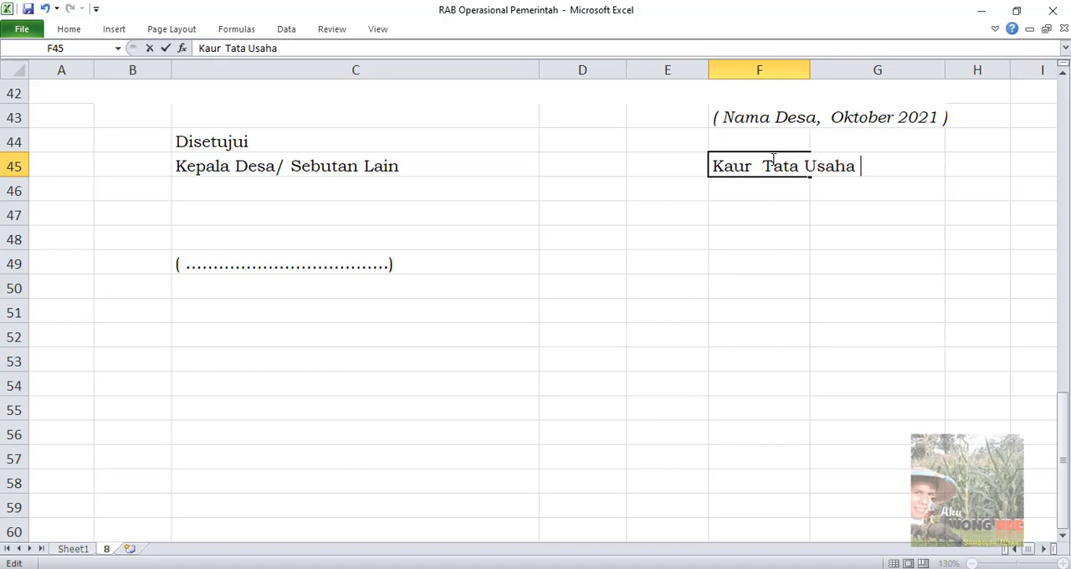
type("dan Umum")
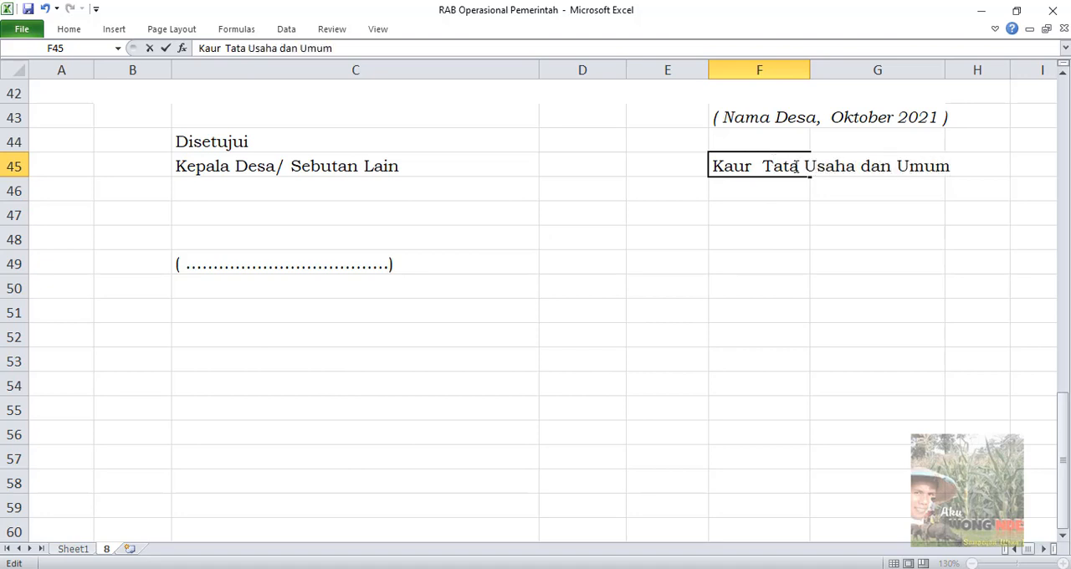
Enter the Kaur's full name in capitals and parentheses in F49, level with the dotted signature line
left_click(769, 261)
type("(")
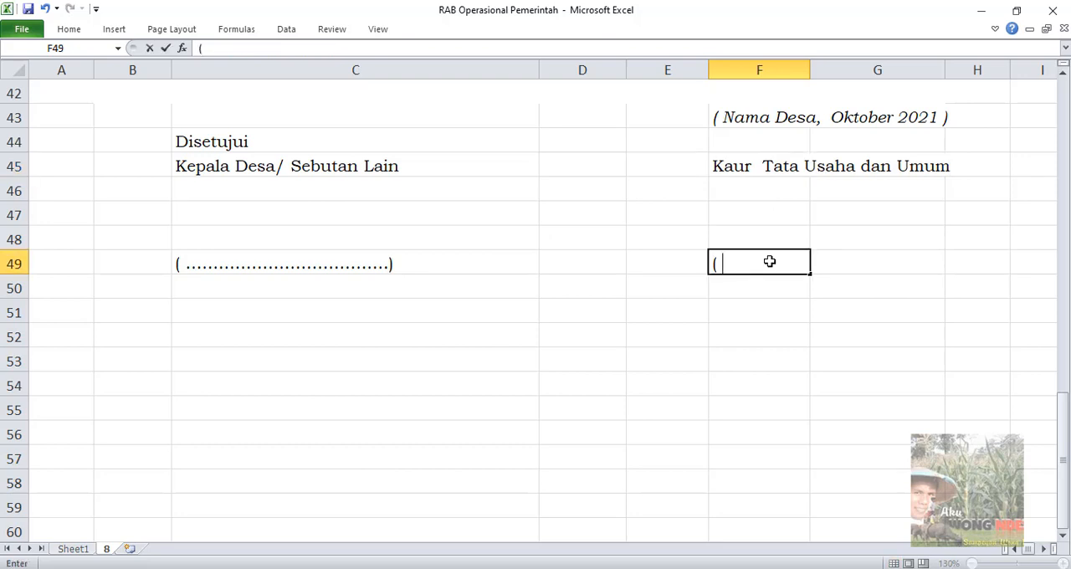
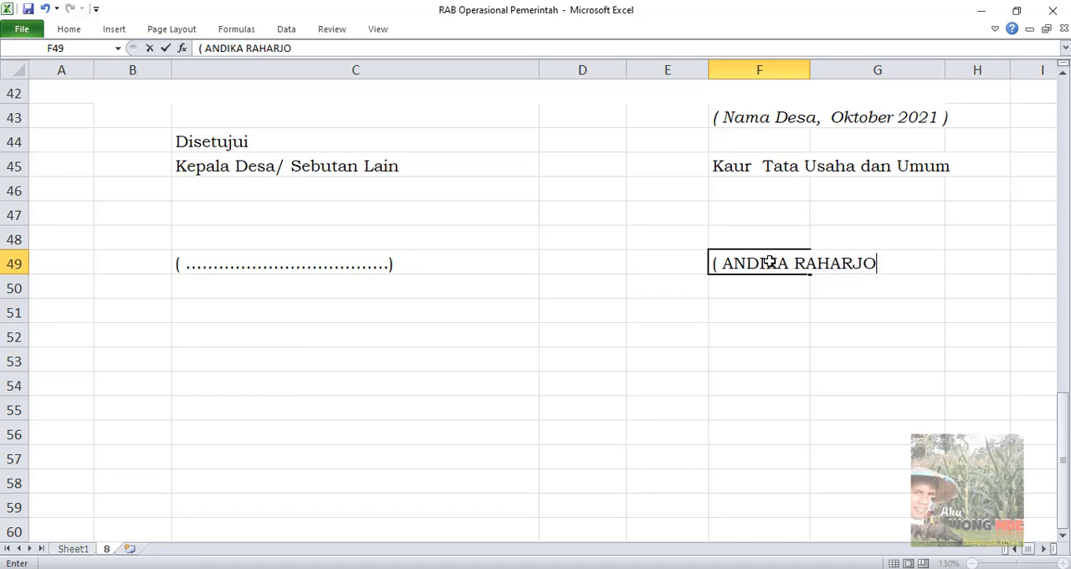
type(" )")
left_click(631, 344)
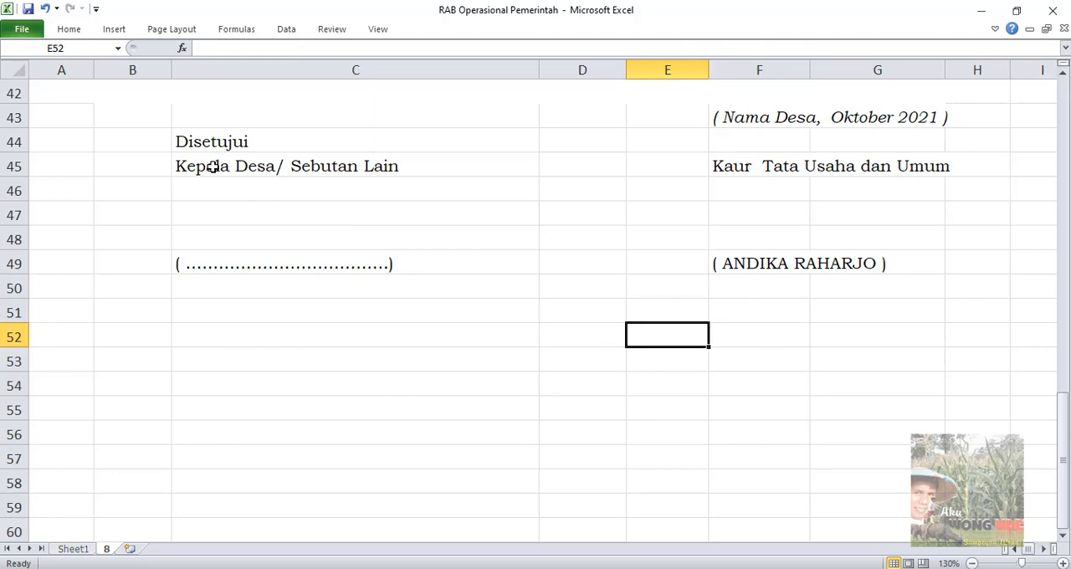
Replace the title Kepala Desa/ Sebutan Lain below Disetujui with Petinggi
left_click(262, 170)
double_click(262, 170)
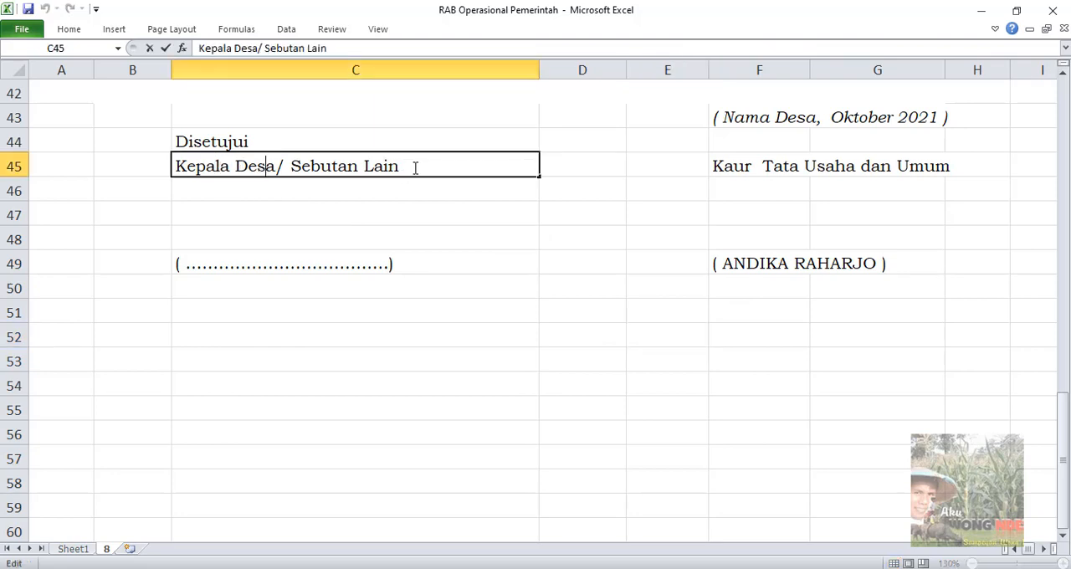
left_click_drag(416, 167, 163, 168)
type("p")
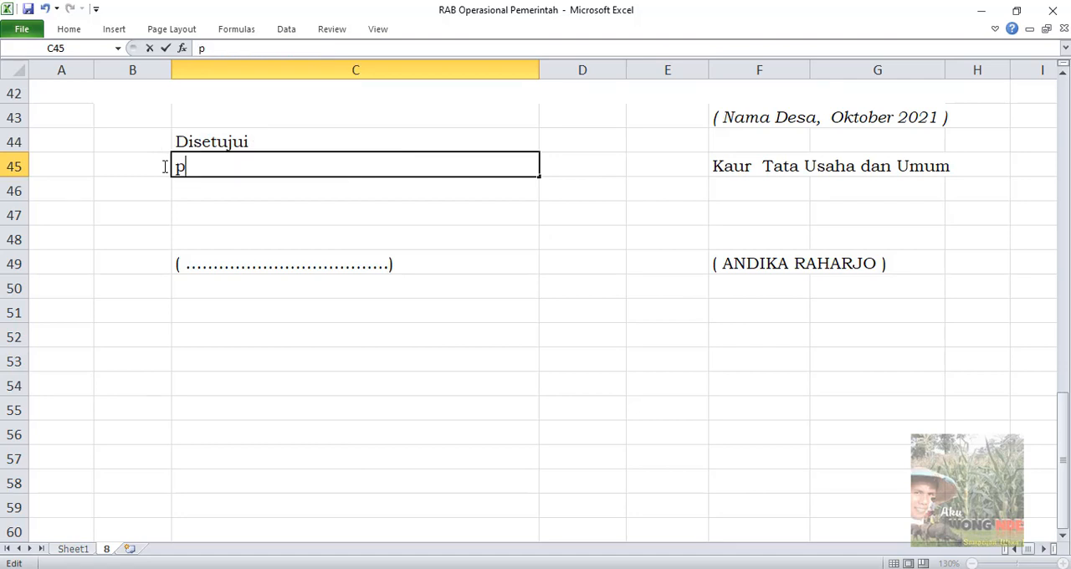
type("ETINGG")
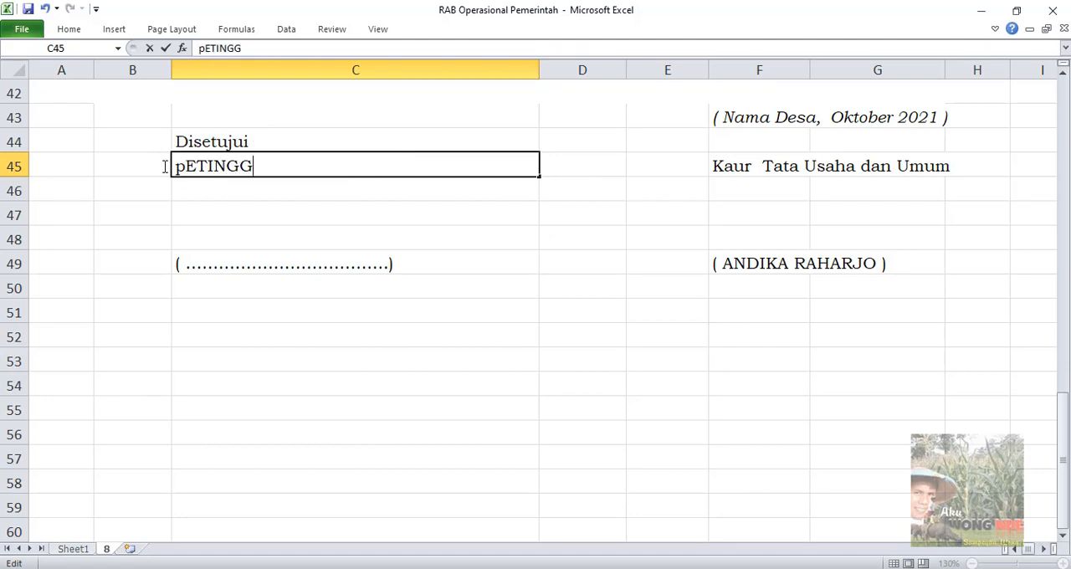
type("i")
key("BackSpace")
key("BackSpace")
key("BackSpace")
key("BackSpace")
key("BackSpace")
key("BackSpace")
key("BackSpace")
key("BackSpace")
type("Petinggi")
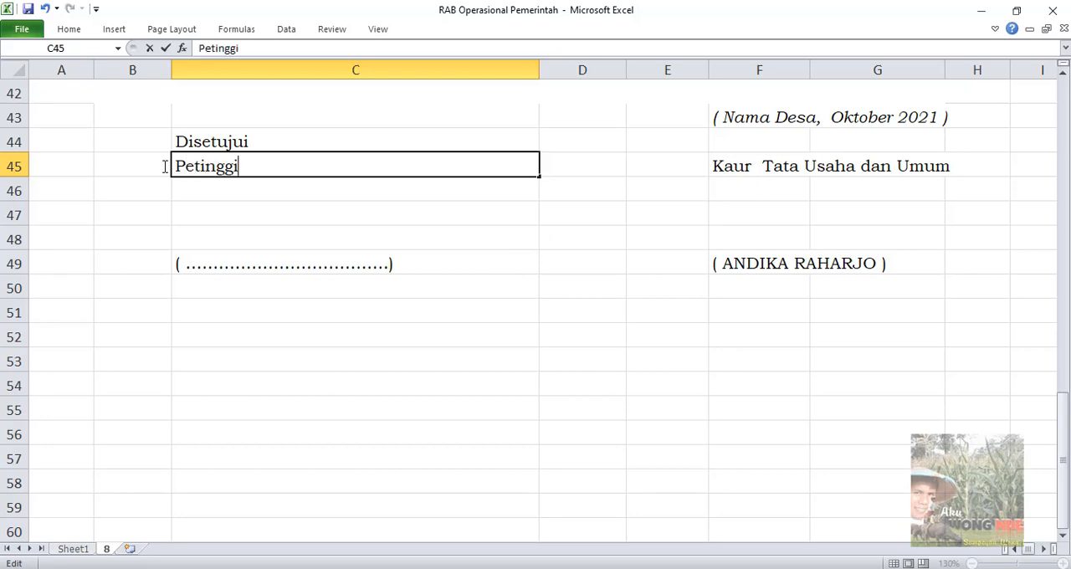
key("Return")
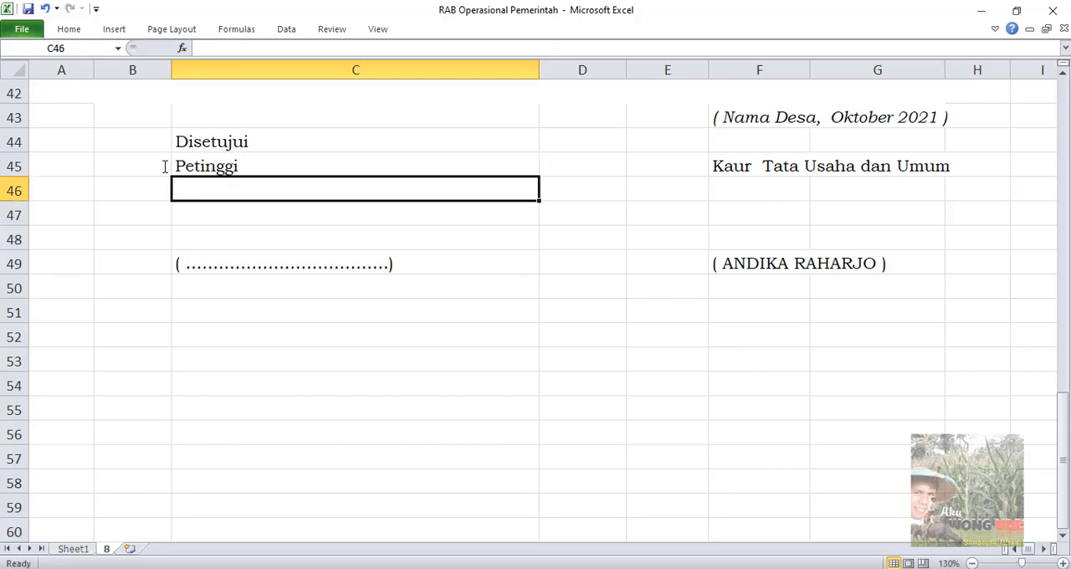
Replace the dotted placeholder under Petinggi with the village head's full name and academic title in parentheses
key("Down")
key("Down")
key("Down")
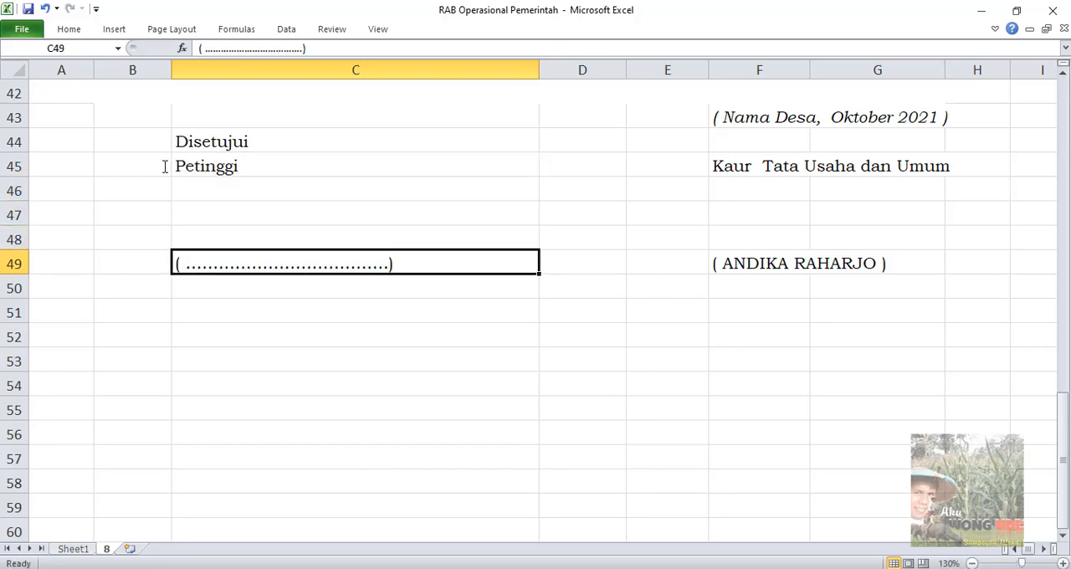
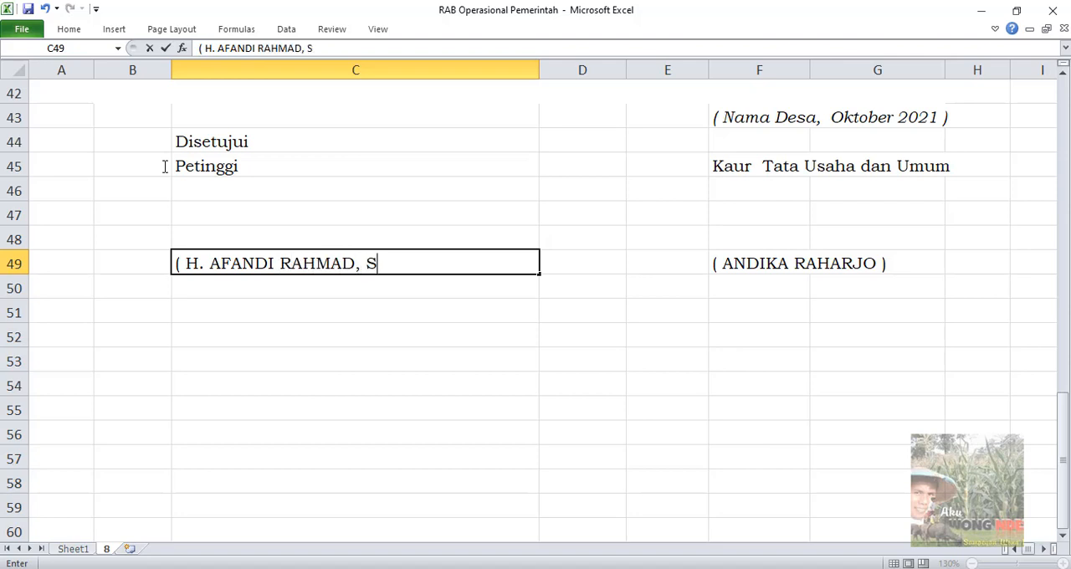
left_click(574, 346)
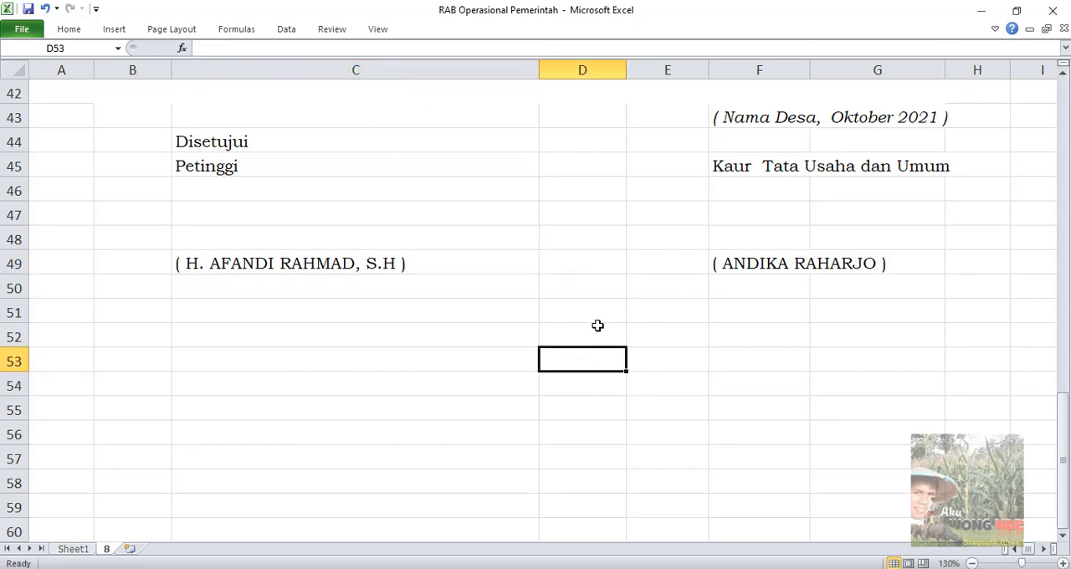
Review the whole budget from the RENCANA ANGGARAN BIAYA heading through the item list to JUMLAH and the signature block
scroll(597, 326, "up", 3)
scroll(604, 308, "down", 3)
scroll(608, 314, "up", 4)
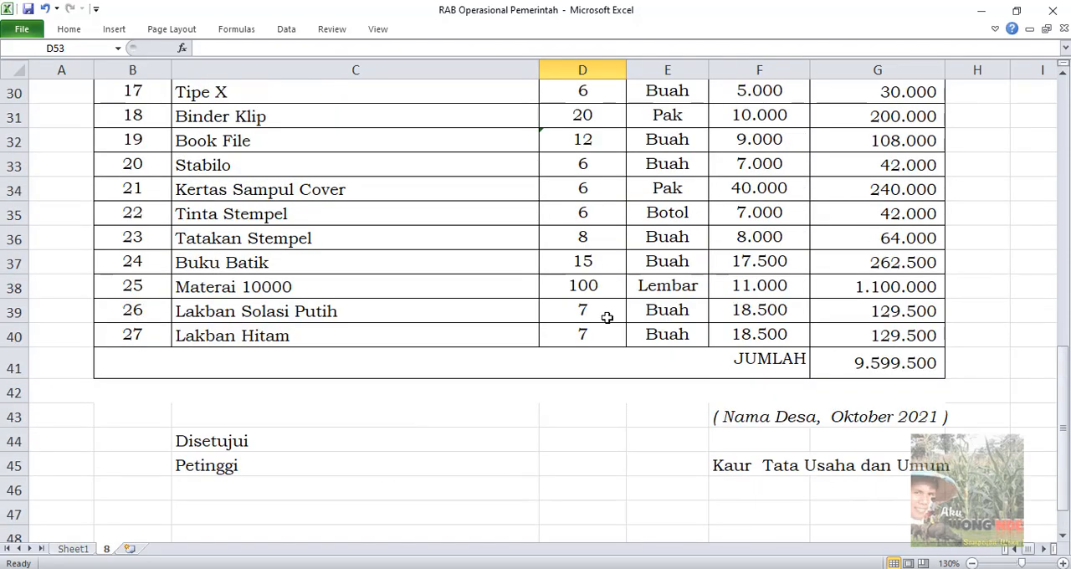
scroll(607, 317, "up", 8)
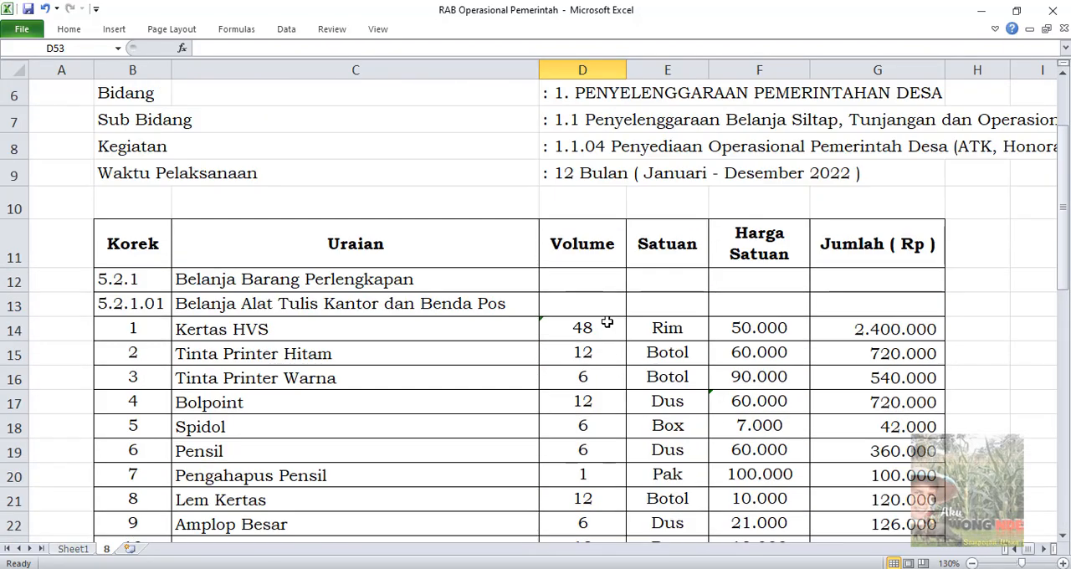
scroll(606, 322, "up", 2)
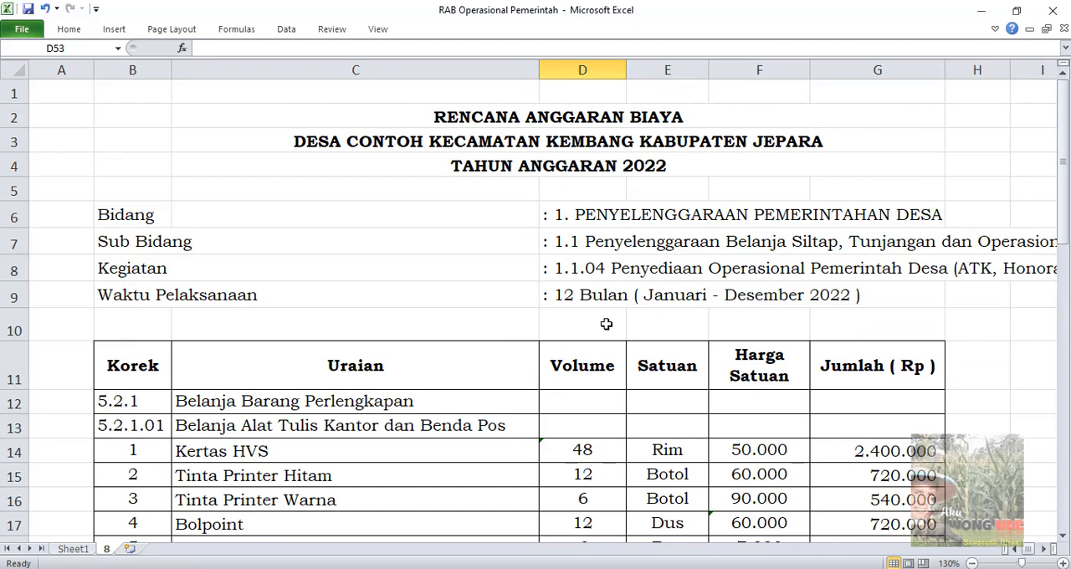
scroll(605, 324, "down", 1)
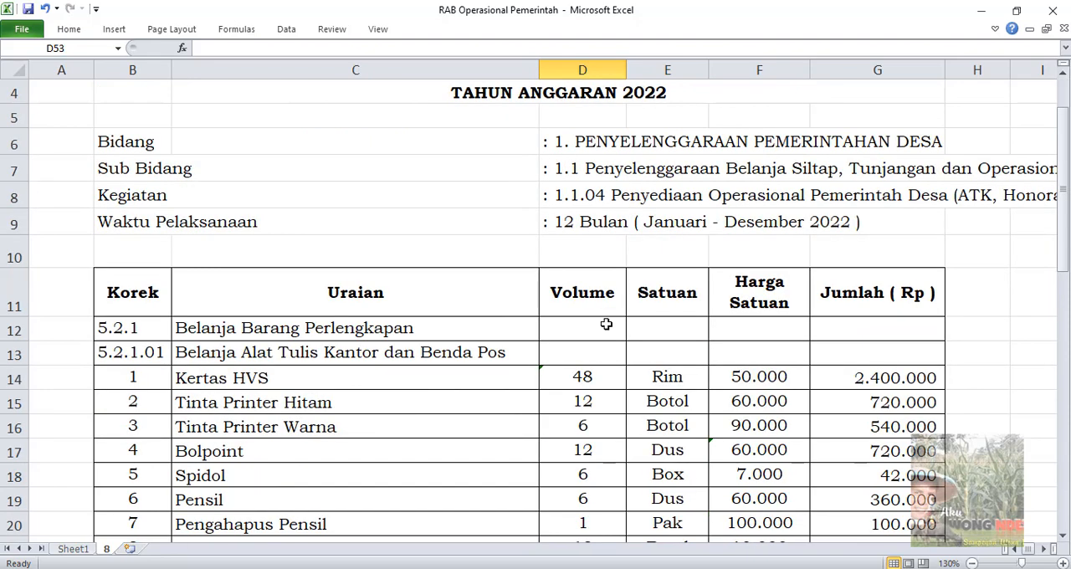
scroll(606, 324, "down", 2)
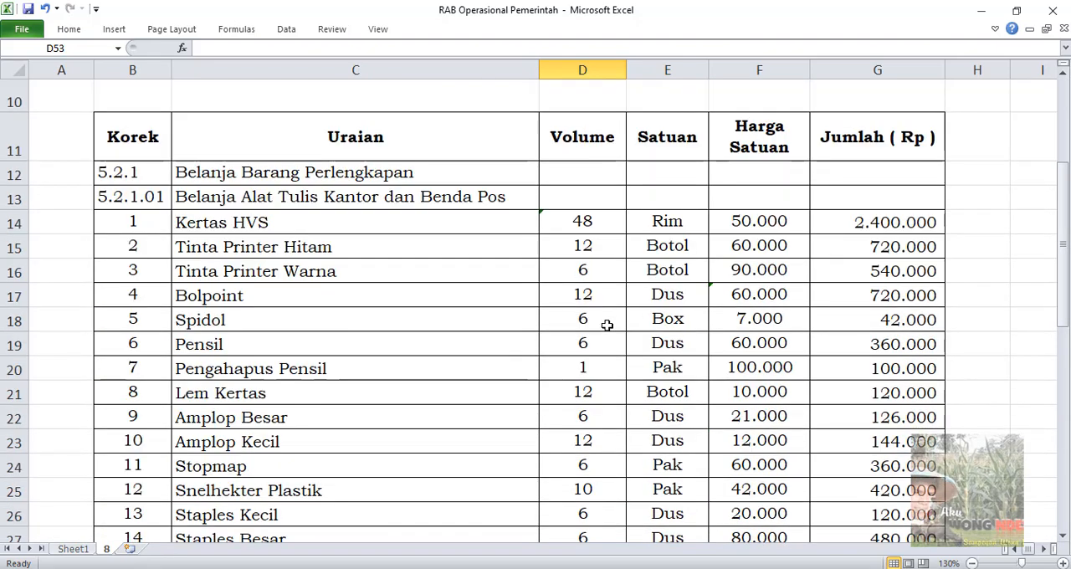
scroll(606, 324, "up", 3)
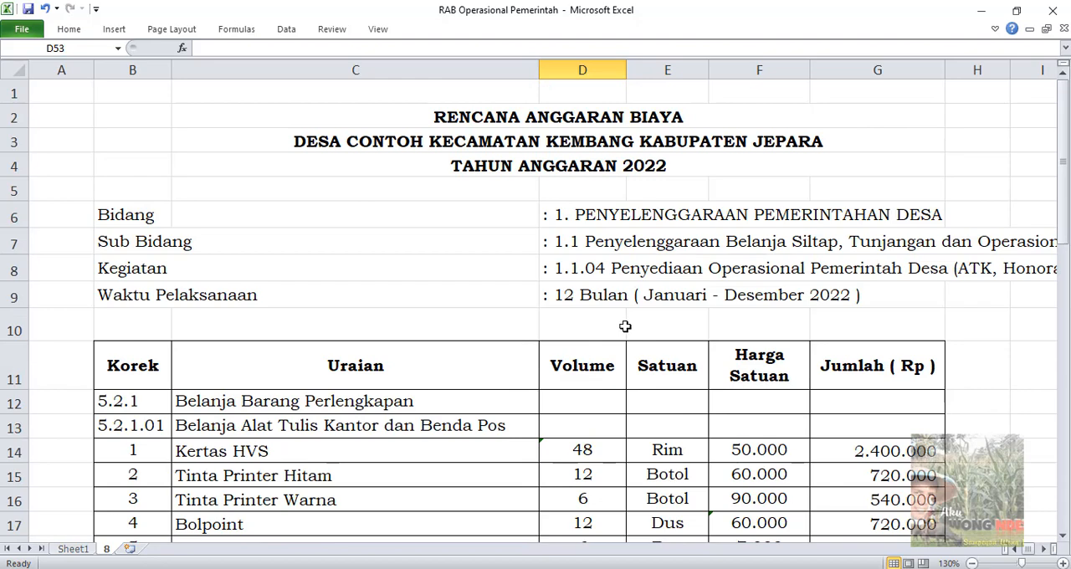
scroll(661, 324, "down", 1)
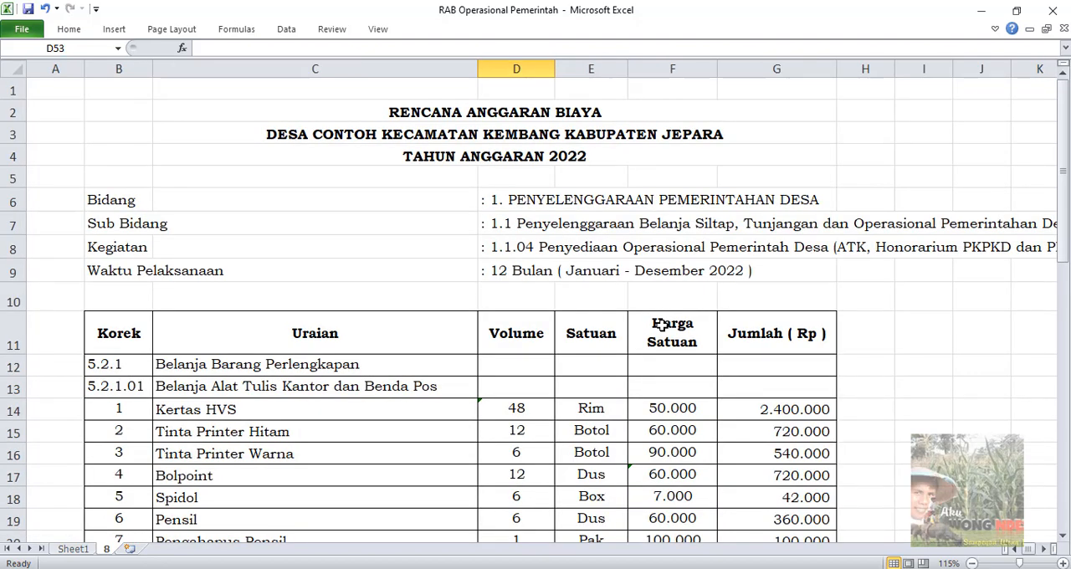
scroll(636, 318, "down", 1)
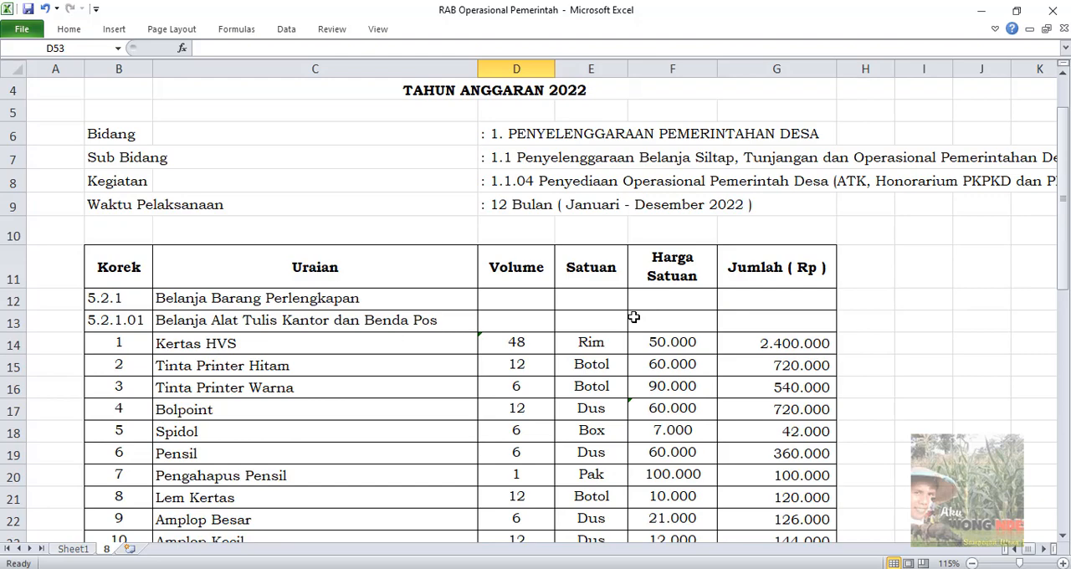
scroll(633, 317, "down", 2)
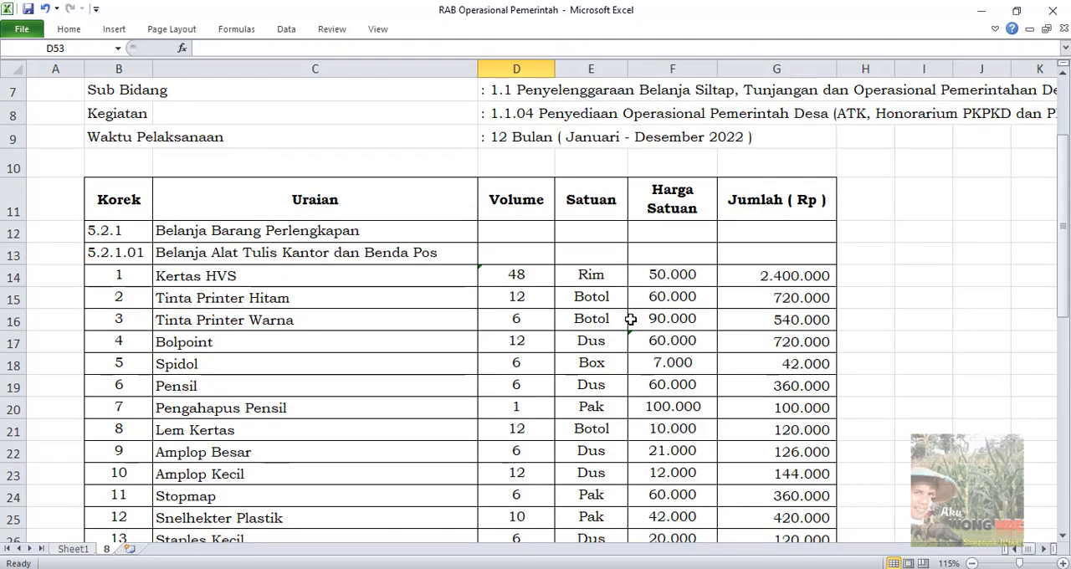
scroll(630, 318, "down", 2)
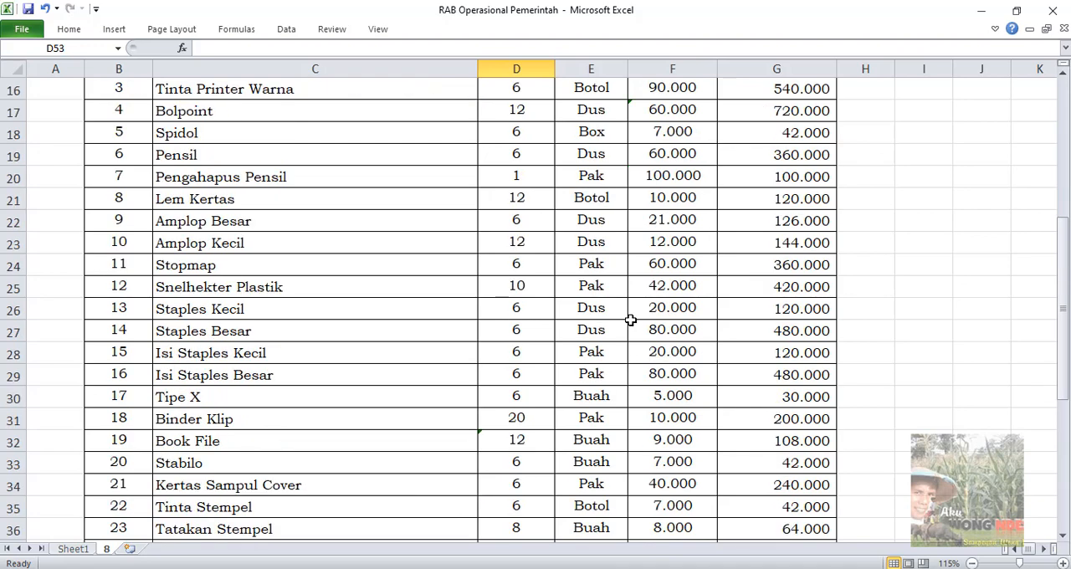
scroll(630, 320, "down", 2)
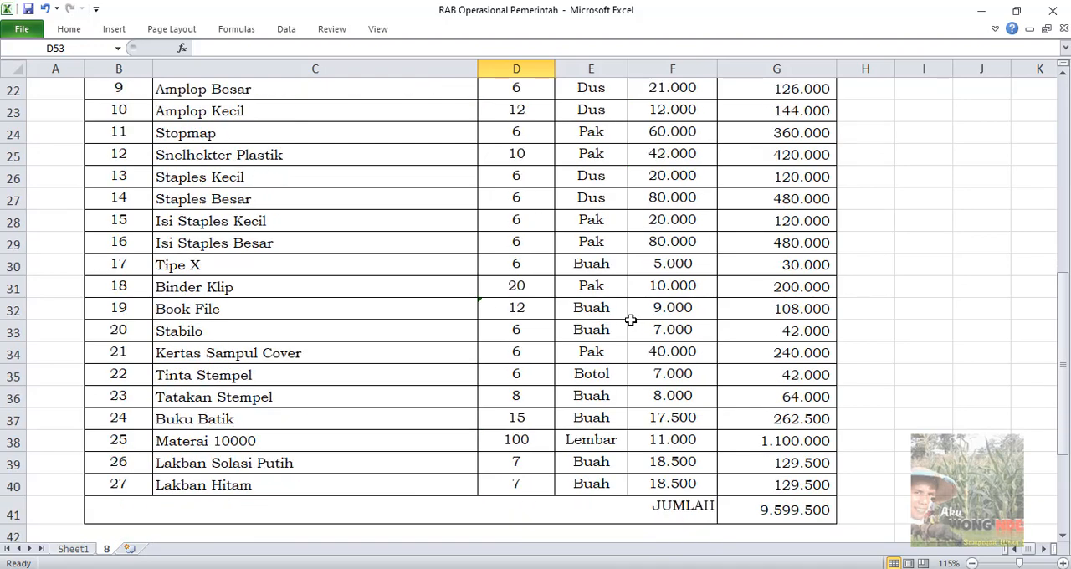
scroll(630, 319, "up", 1)
scroll(630, 320, "down", 1)
scroll(630, 319, "down", 1)
scroll(628, 314, "up", 7)
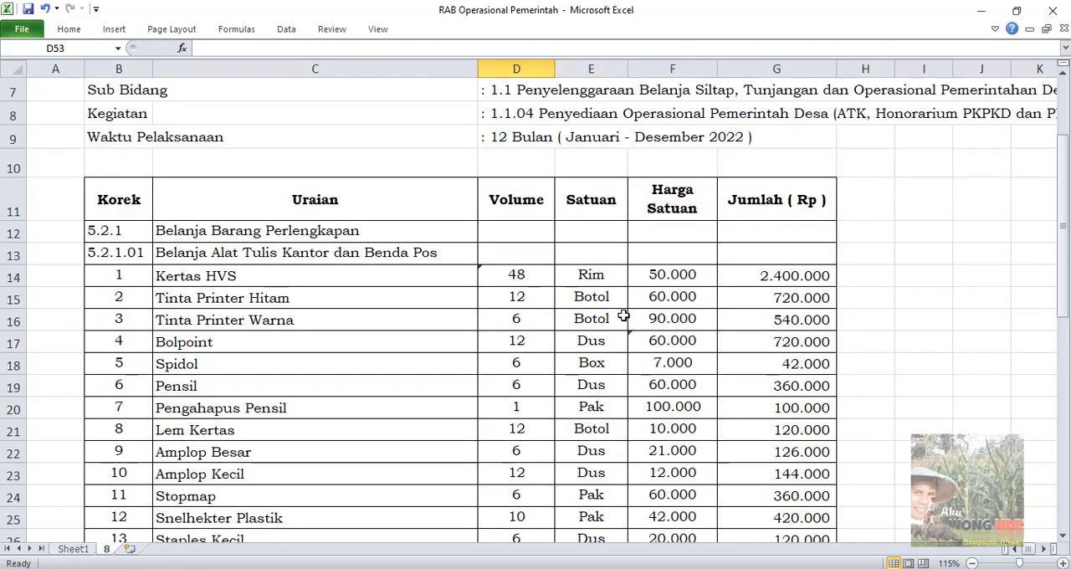
scroll(623, 315, "down", 8)
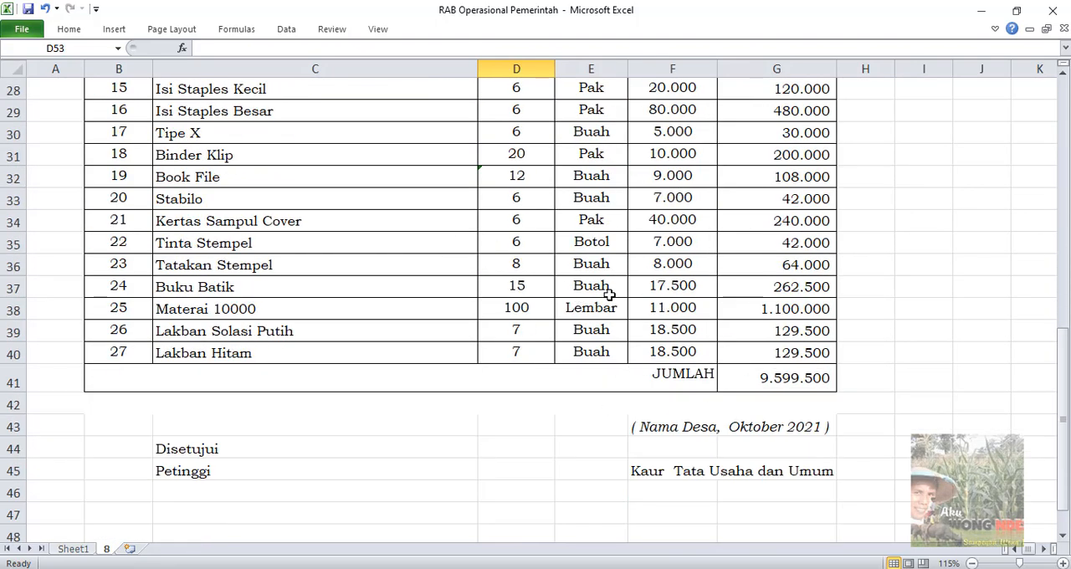
Highlight the Satuan entries from the Kertas HVS row down to the Stopmap row to check the units
scroll(610, 290, "up", 5)
scroll(644, 297, "up", 1)
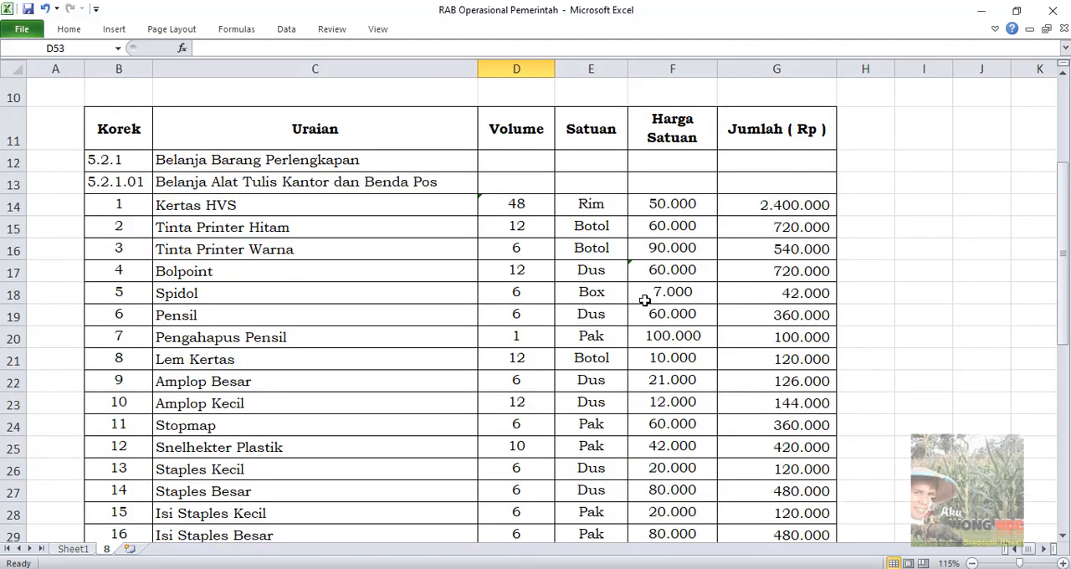
left_click(583, 209)
left_click_drag(591, 228, 598, 423)
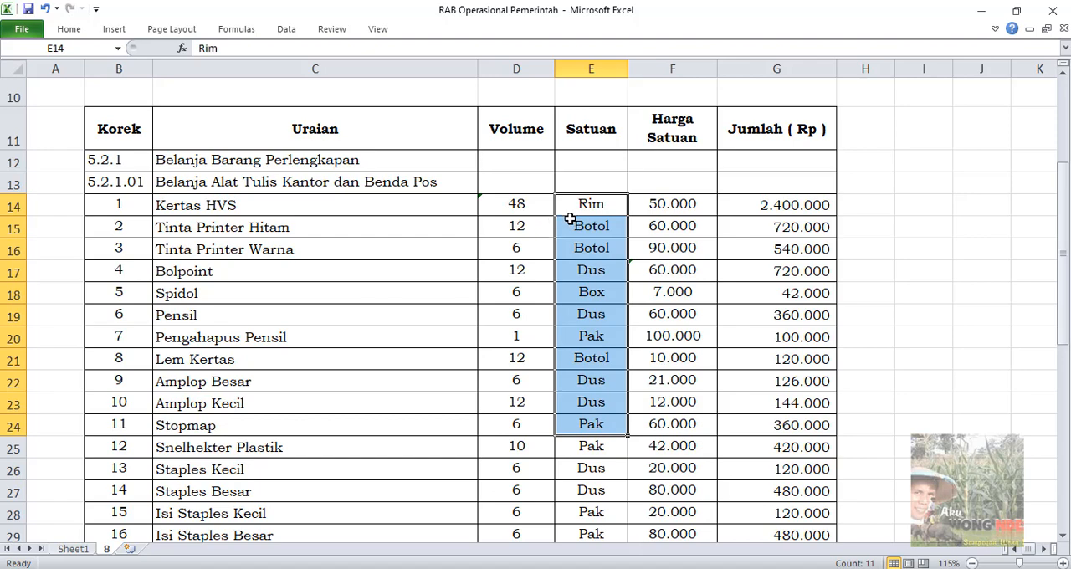
Highlight the Volume entries from Kertas HVS to Bolpoint, and the Harga Satuan entries from Kertas HVS to Pengahapus Pensil, to check them
left_click_drag(530, 210, 535, 275)
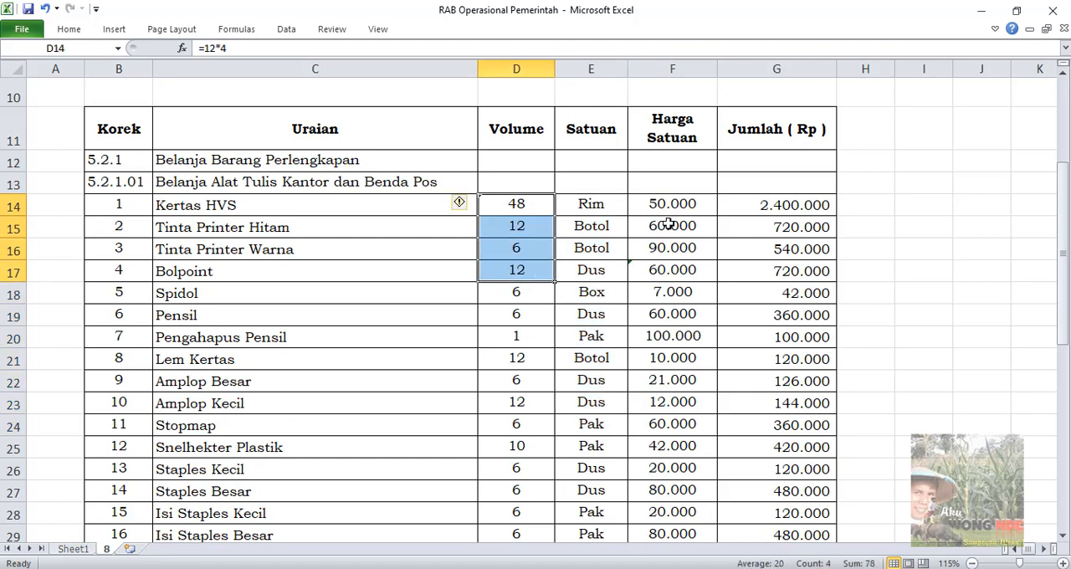
left_click_drag(673, 209, 691, 343)
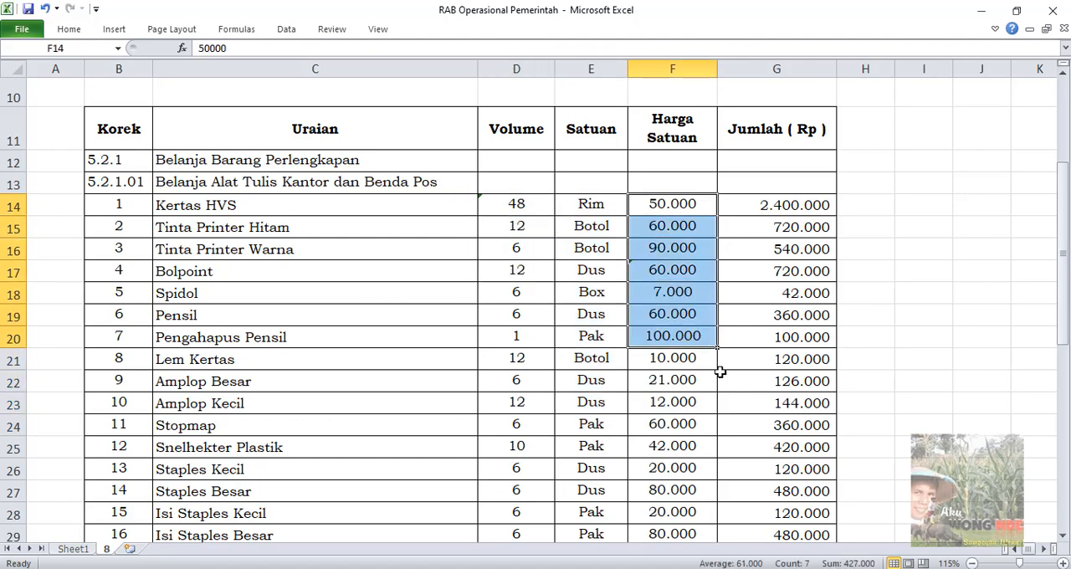
Examine the budget from the Bidang and Kegiatan details through the item rows to JUMLAH and the signatures, selecting the Buku Batik amount
scroll(675, 383, "down", 3)
scroll(674, 378, "down", 3)
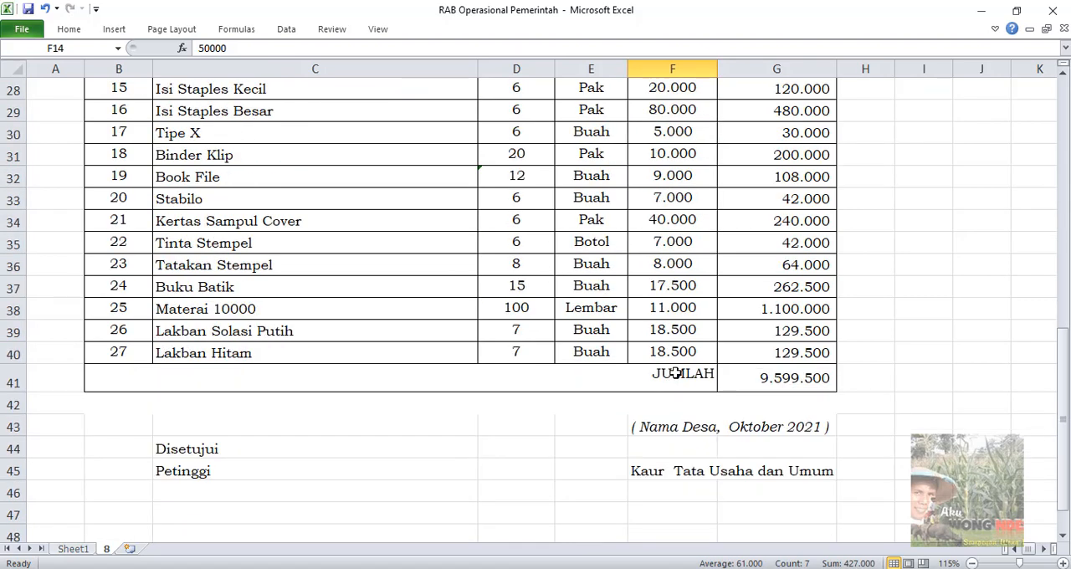
scroll(657, 353, "up", 5)
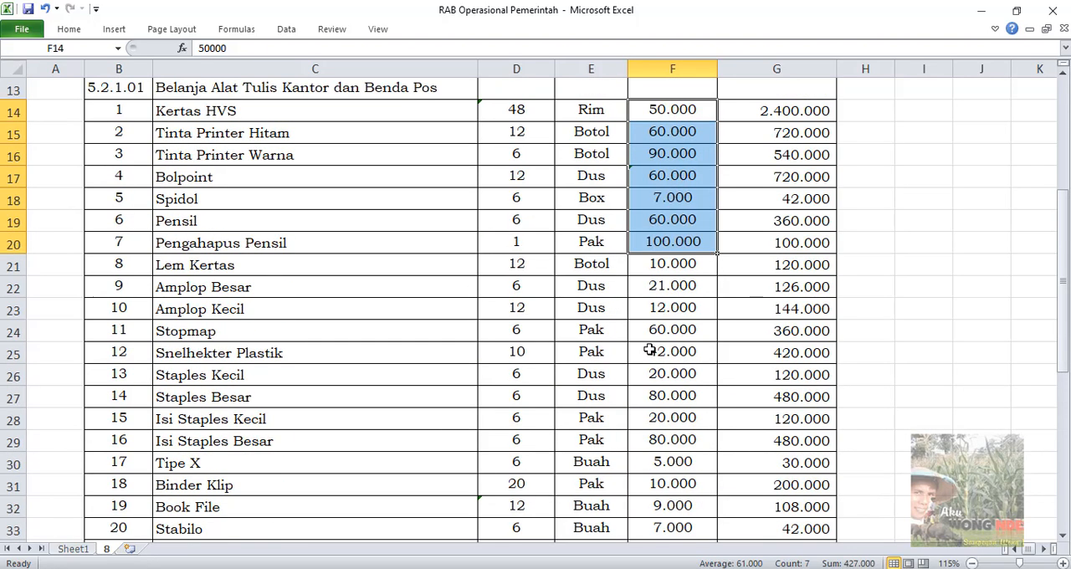
scroll(650, 349, "up", 4)
scroll(561, 329, "down", 2)
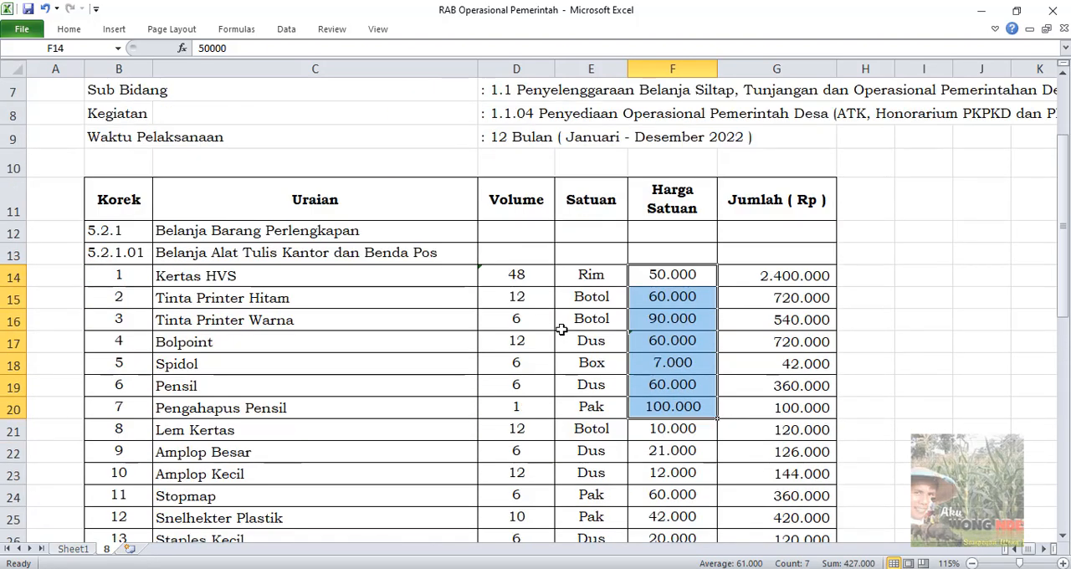
scroll(562, 329, "up", 1)
scroll(567, 306, "down", 2)
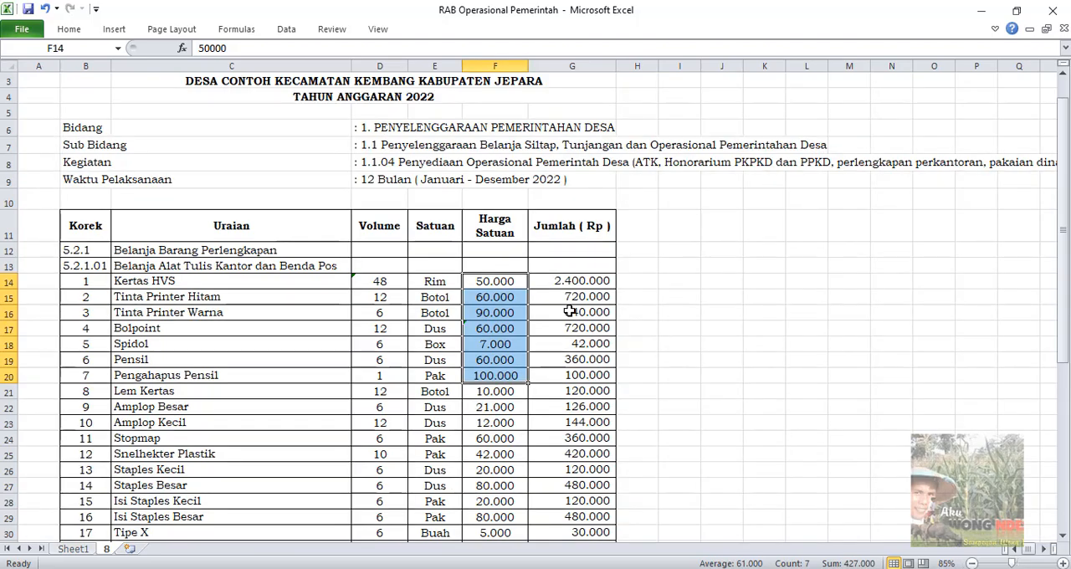
scroll(570, 310, "up", 1)
scroll(570, 310, "down", 1)
scroll(569, 311, "up", 1)
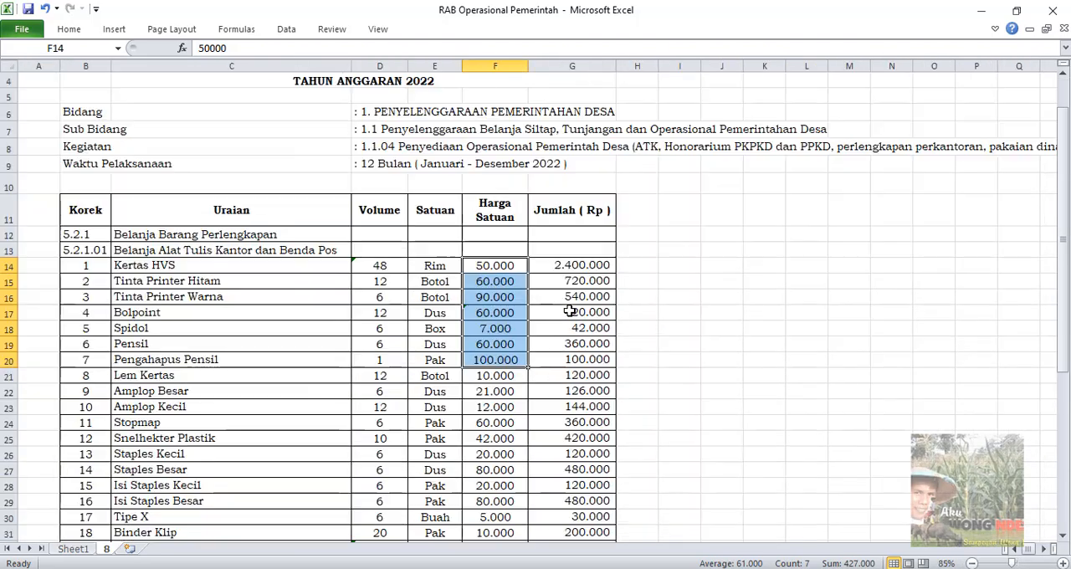
scroll(570, 311, "down", 6)
left_click(570, 313)
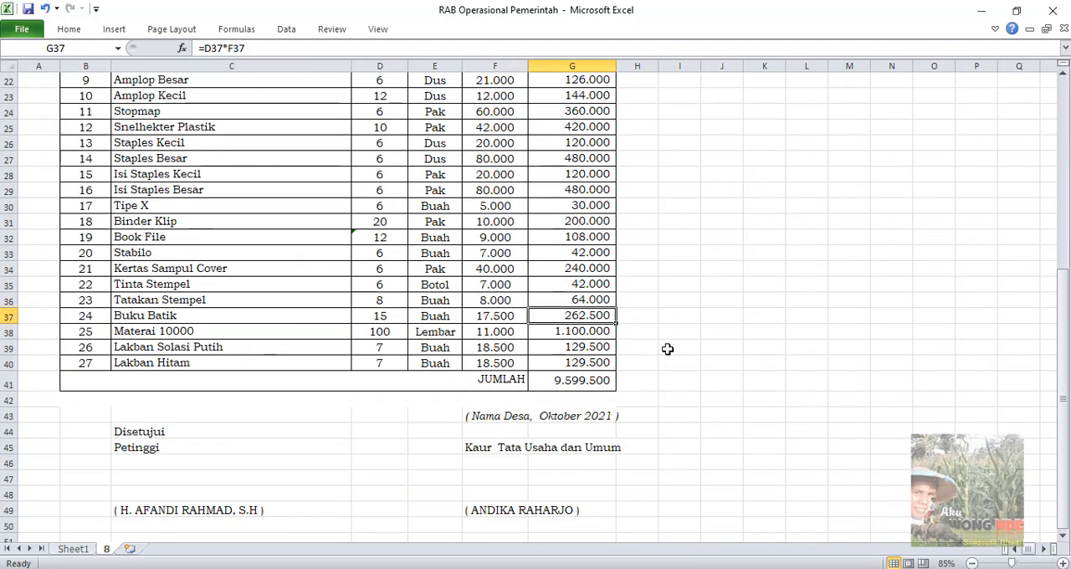